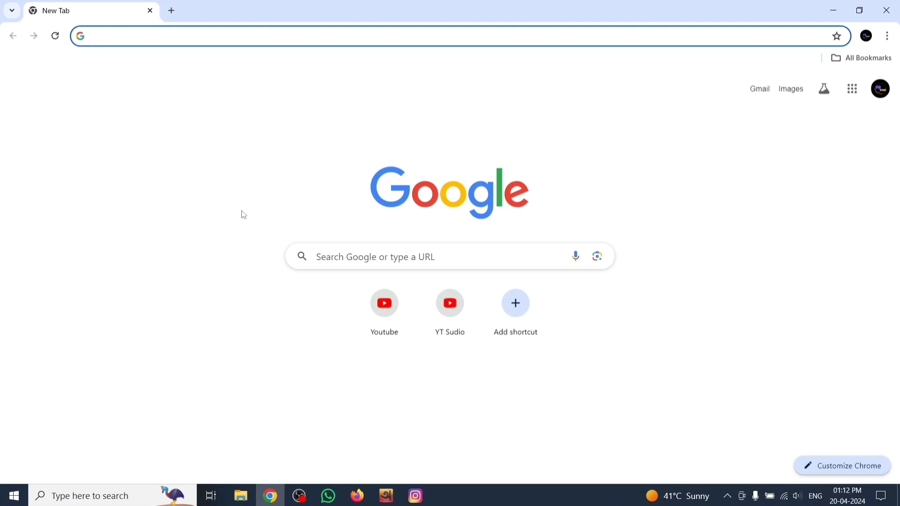
- Rerun the earlier 'e district' Google search to list the West Bengal e-District portal
{"action": "left_click", "coordinate": [339, 257]}
{"action": "left_click", "coordinate": [330, 284]}
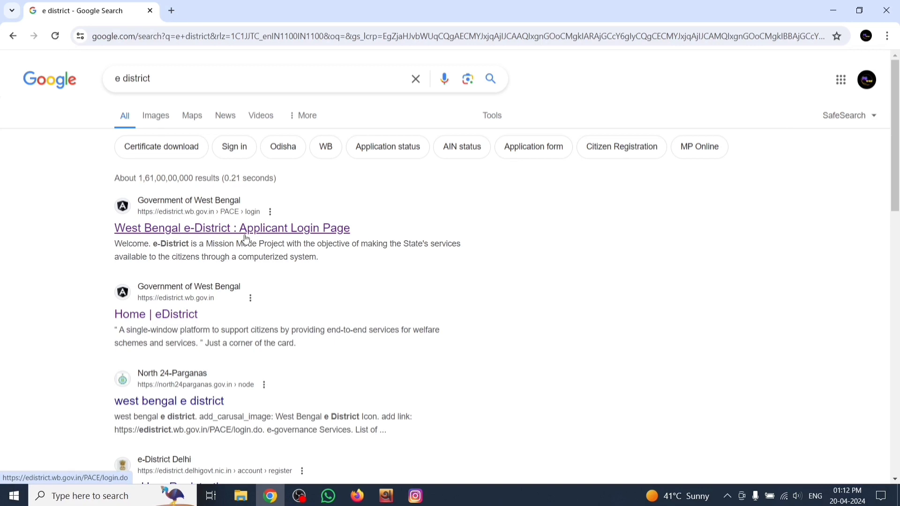
- Go from the West Bengal e-District result to eDistrict 2.0 and its LOGIN/SIGN UP page
{"action": "left_click", "coordinate": [170, 319]}
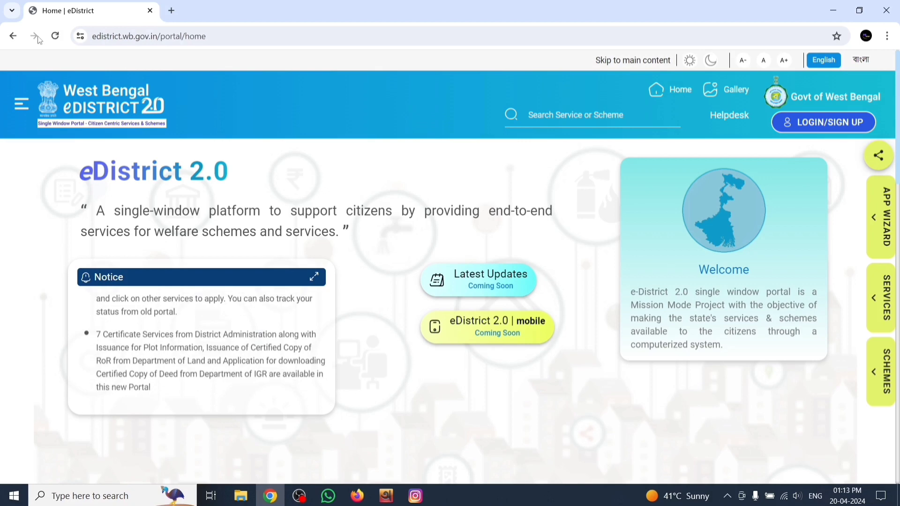
{"action": "key", "text": "alt+Left"}
{"action": "left_click", "coordinate": [219, 231]}
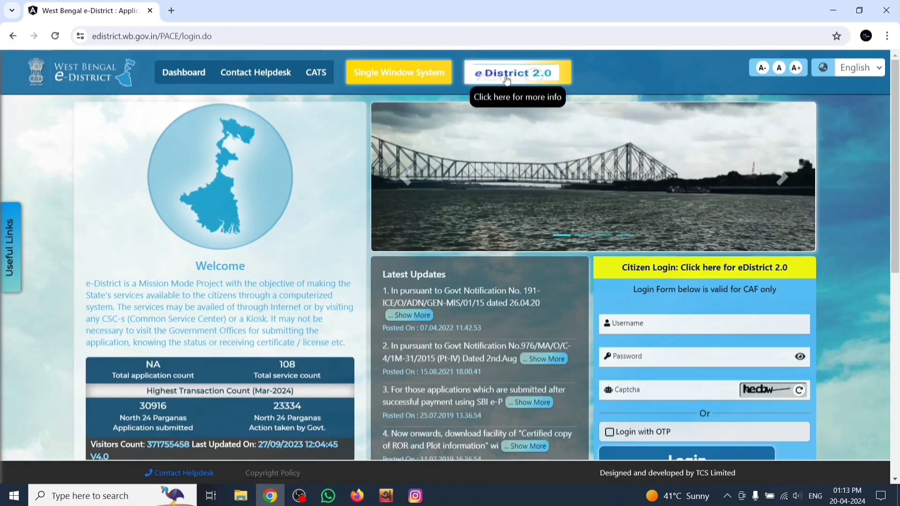
{"action": "left_click", "coordinate": [507, 80]}
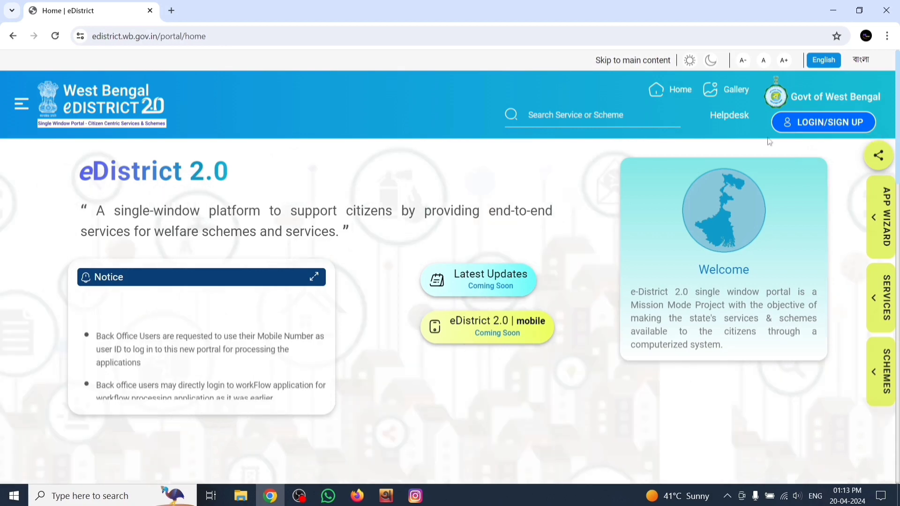
{"action": "left_click", "coordinate": [818, 132]}
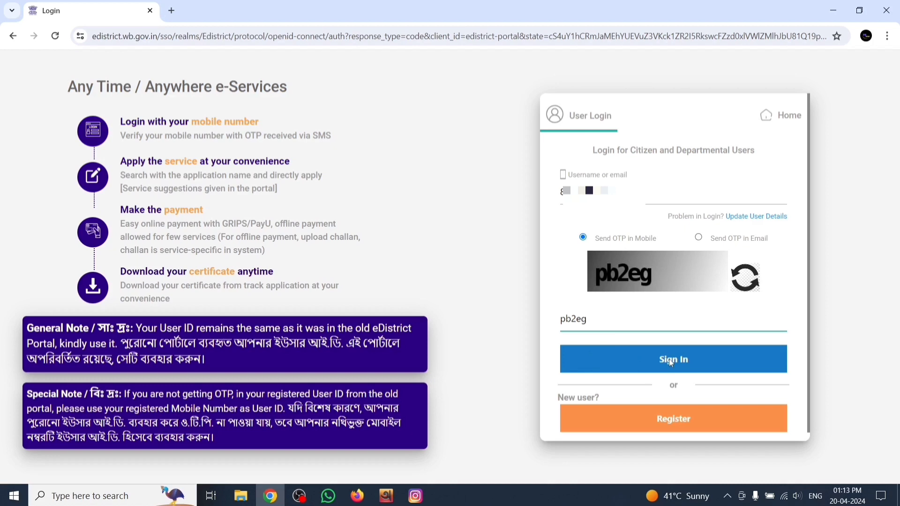
- Sign in with the username and captcha, then paste and submit the one-time password
{"action": "left_click", "coordinate": [669, 359]}
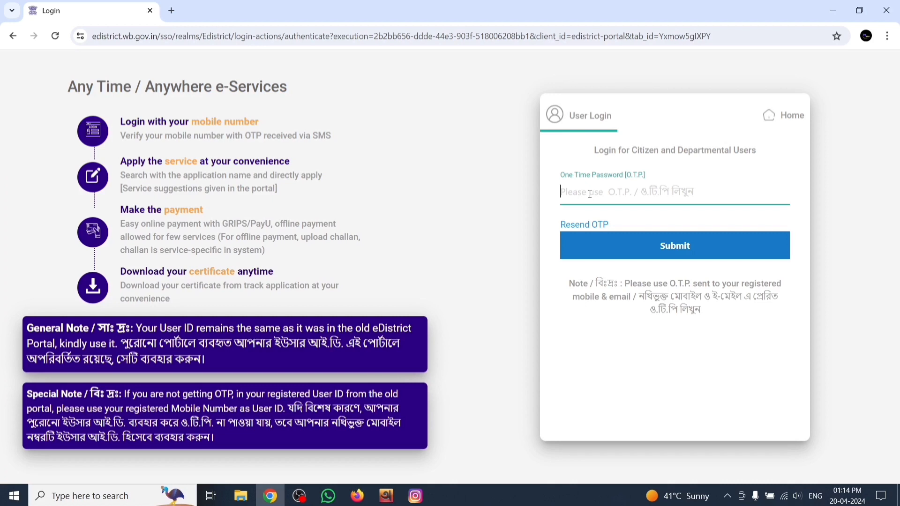
{"action": "key", "text": "ctrl+v"}
{"action": "left_click", "coordinate": [665, 248]}
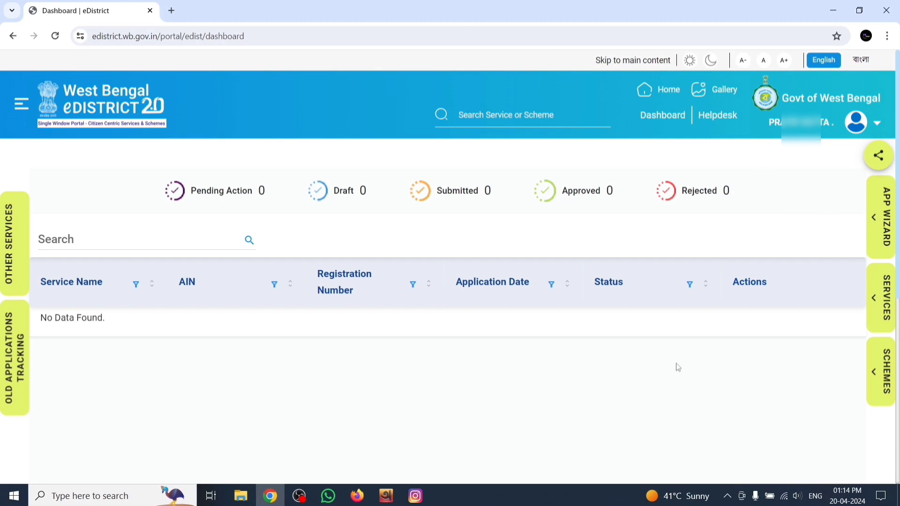
- Choose Local Residence (Domicile) Certificate from the Certificates services and accept its terms
{"action": "left_click", "coordinate": [882, 309]}
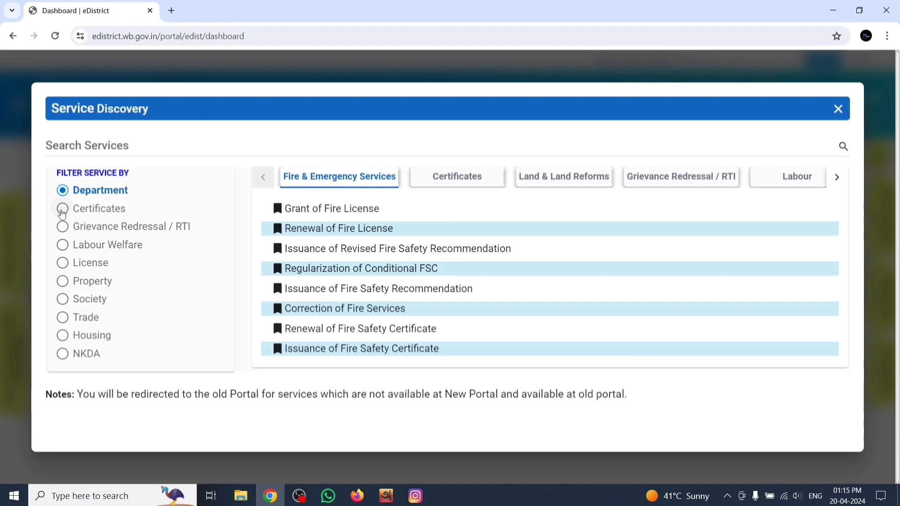
{"action": "left_click", "coordinate": [62, 211]}
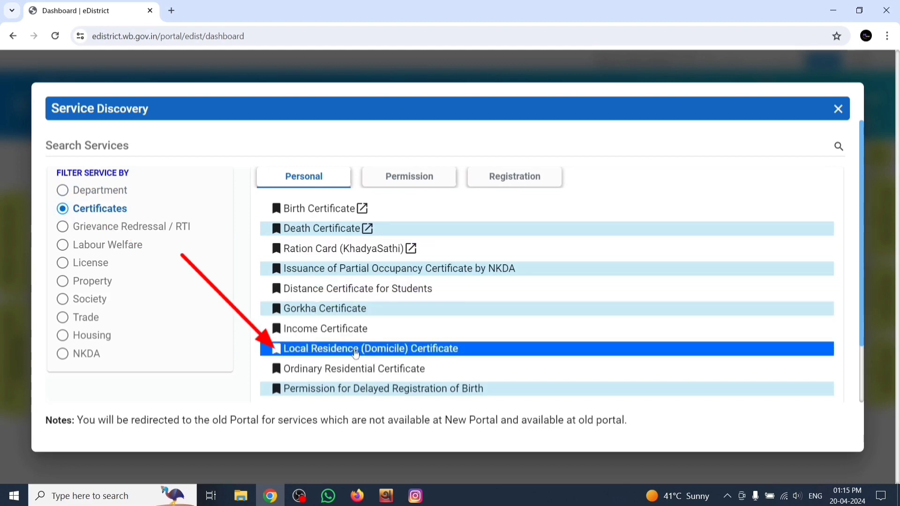
{"action": "left_click", "coordinate": [419, 354]}
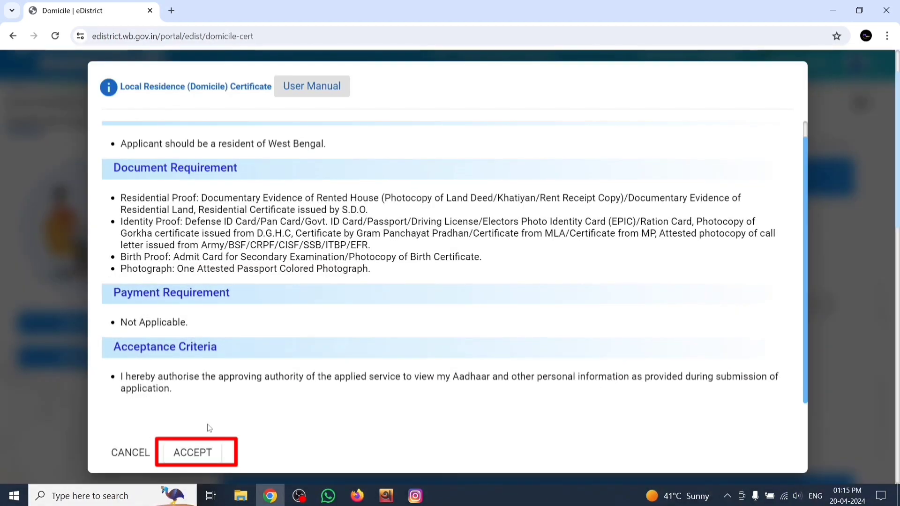
{"action": "left_click", "coordinate": [203, 458]}
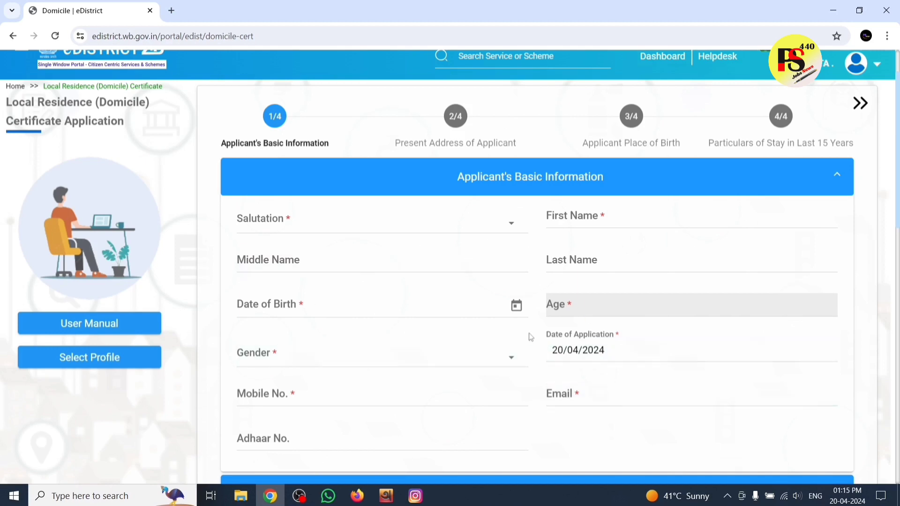
- Set salutation Mr. and enter the applicant's first and last name
{"action": "left_click", "coordinate": [514, 227]}
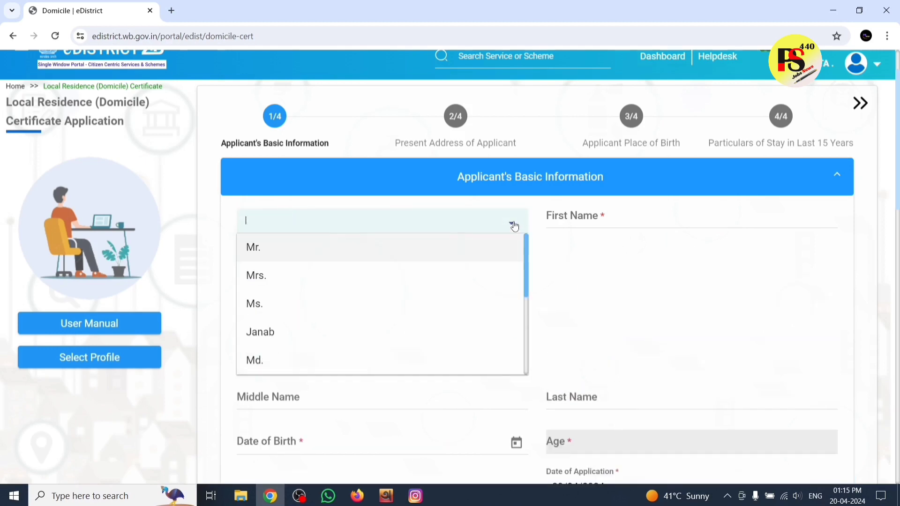
{"action": "left_click", "coordinate": [275, 255]}
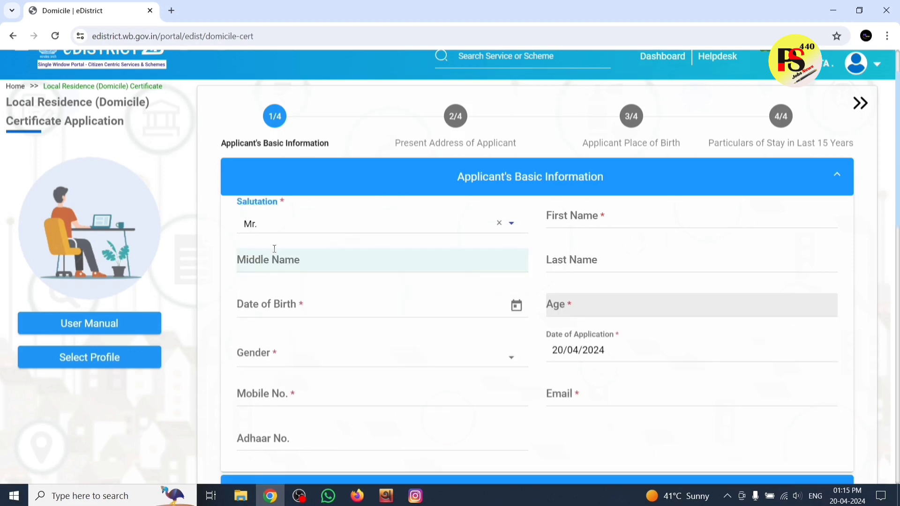
{"action": "left_click", "coordinate": [590, 219]}
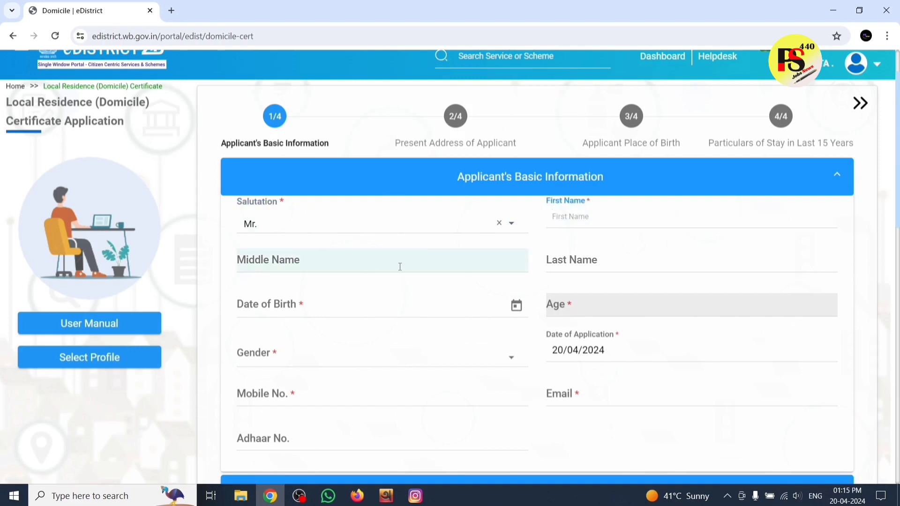
{"action": "left_click", "coordinate": [591, 267]}
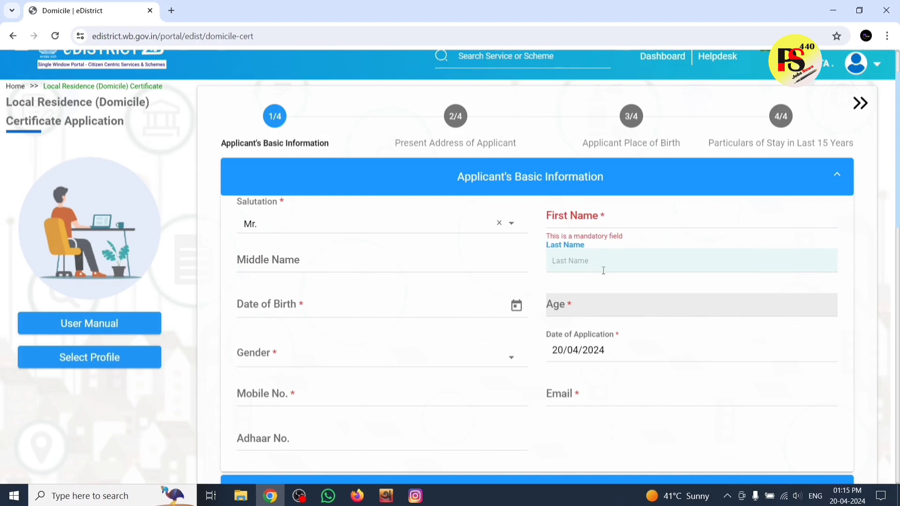
{"action": "scroll", "coordinate": [605, 269], "scroll_direction": "down", "scroll_amount": 1}
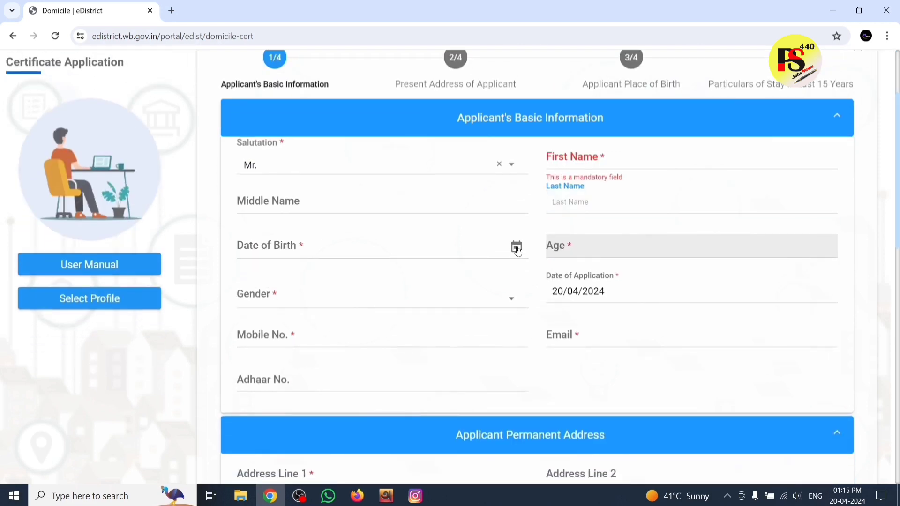
{"action": "left_click", "coordinate": [517, 247]}
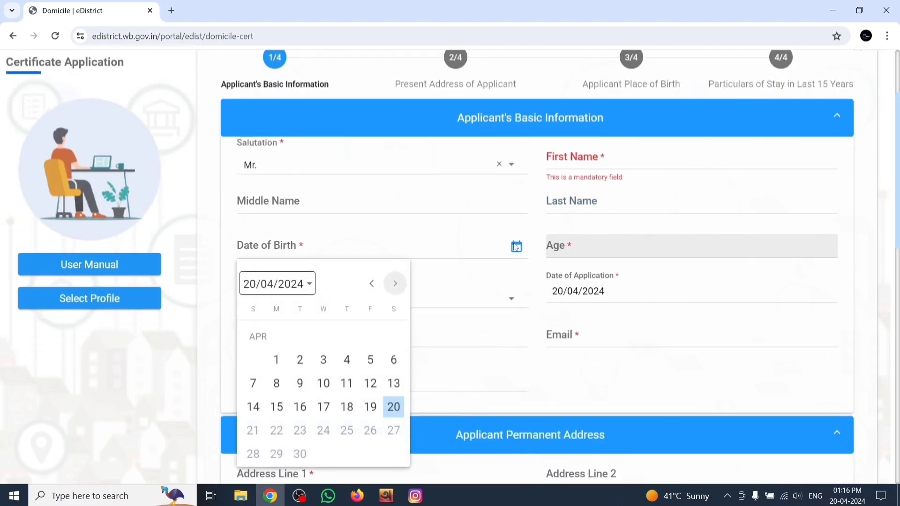
{"action": "left_click", "coordinate": [310, 287]}
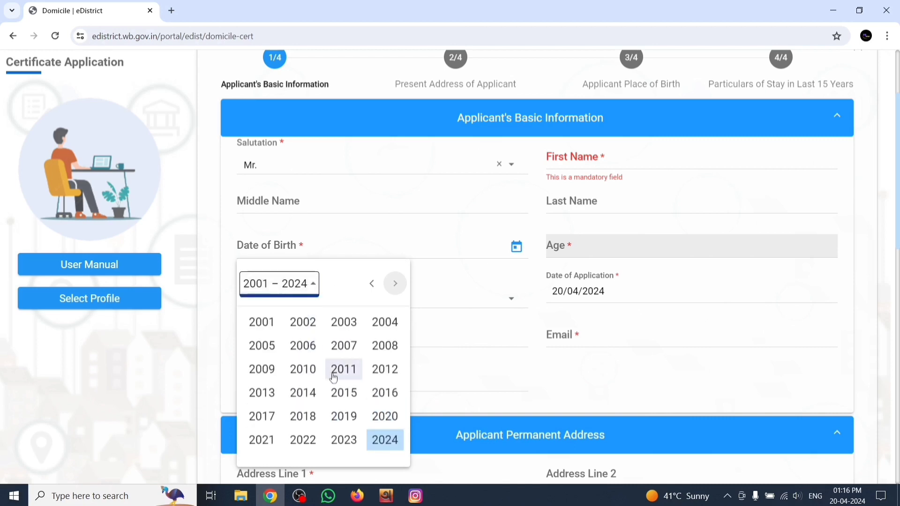
{"action": "left_click", "coordinate": [307, 328]}
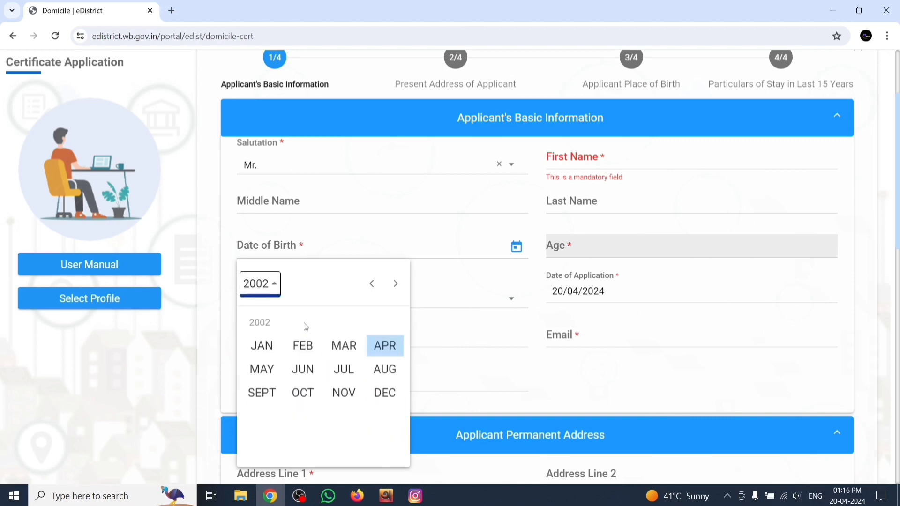
{"action": "left_click", "coordinate": [311, 355]}
{"action": "left_click", "coordinate": [314, 360]}
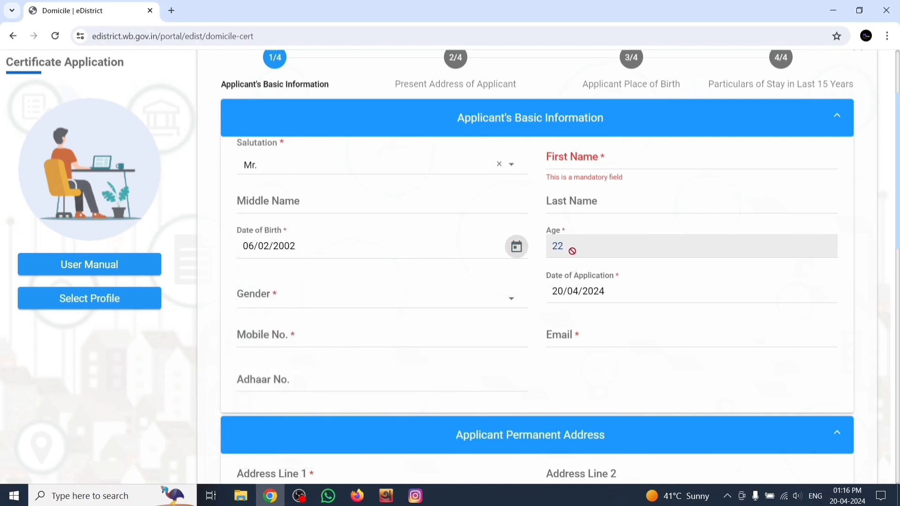
- Set gender to Male and enter the applicant's mobile number
{"action": "left_click", "coordinate": [448, 299]}
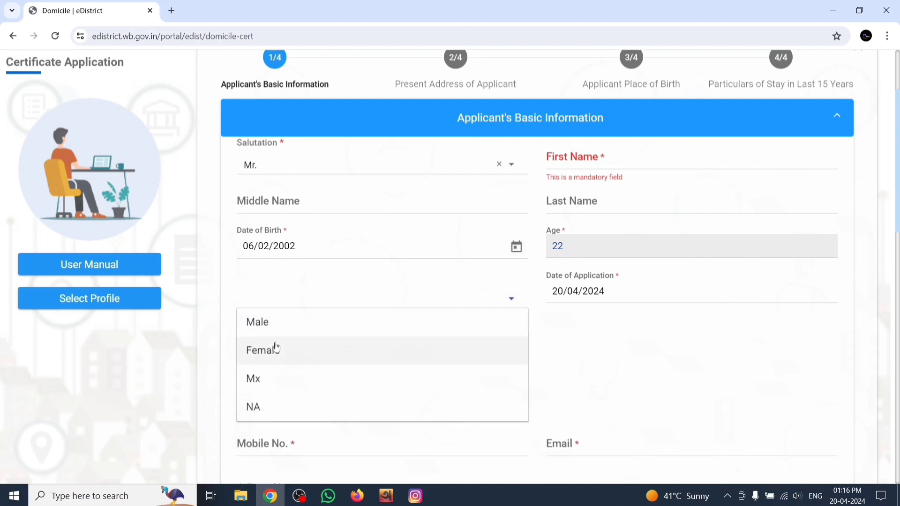
{"action": "left_click", "coordinate": [278, 328]}
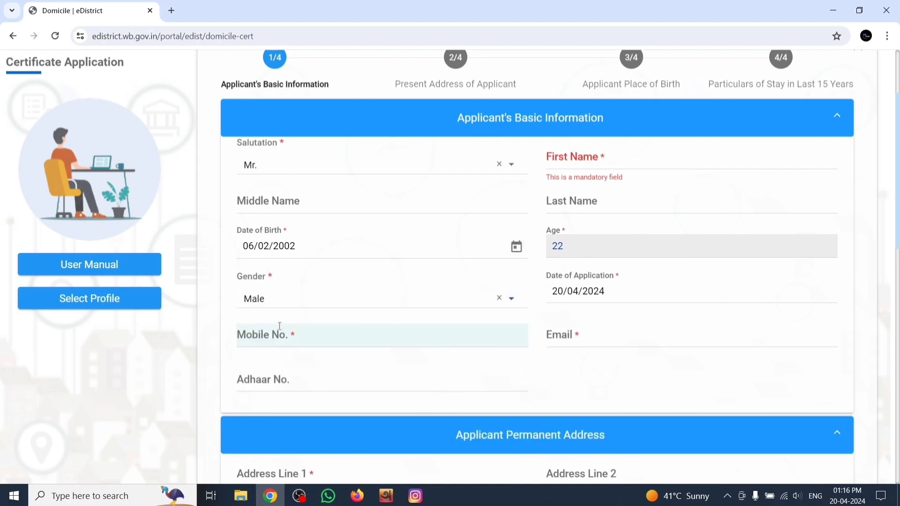
{"action": "left_click", "coordinate": [364, 339]}
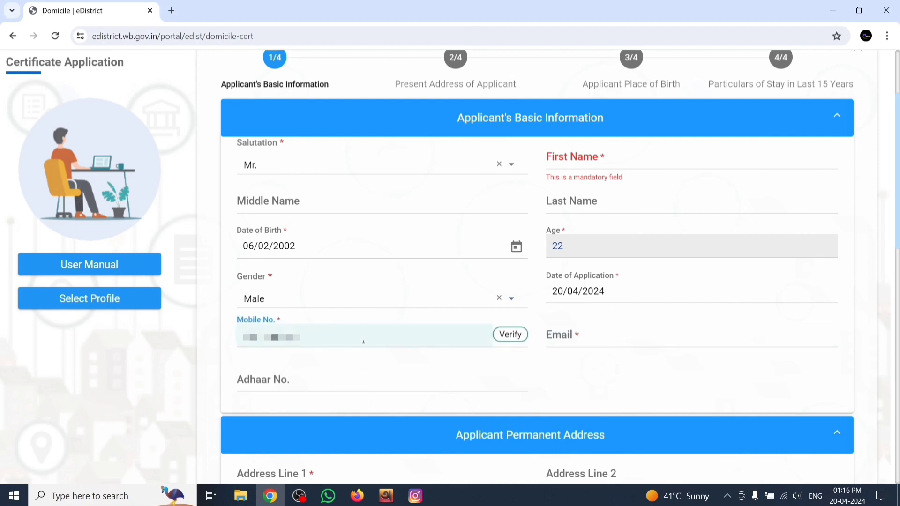
{"action": "left_click", "coordinate": [511, 335]}
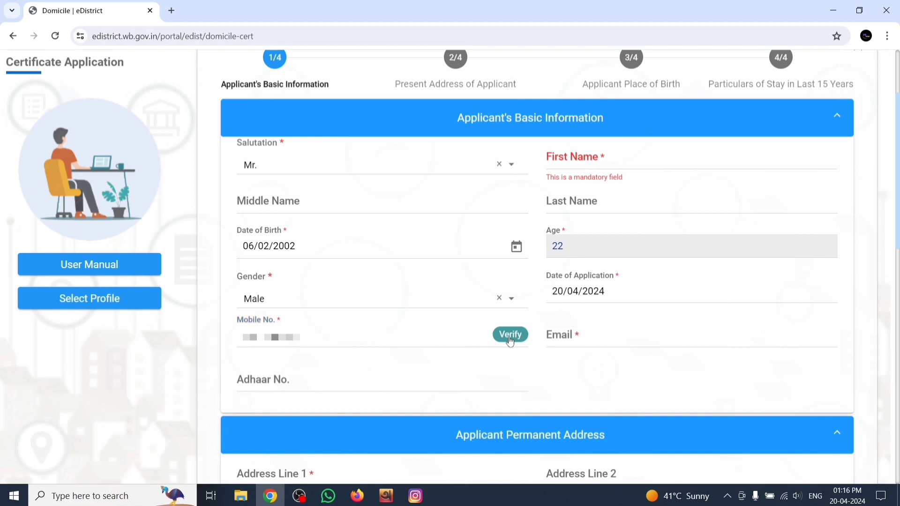
- Verify the mobile number with the six-digit OTP, then enter the email and Aadhaar number
{"action": "left_click", "coordinate": [511, 340]}
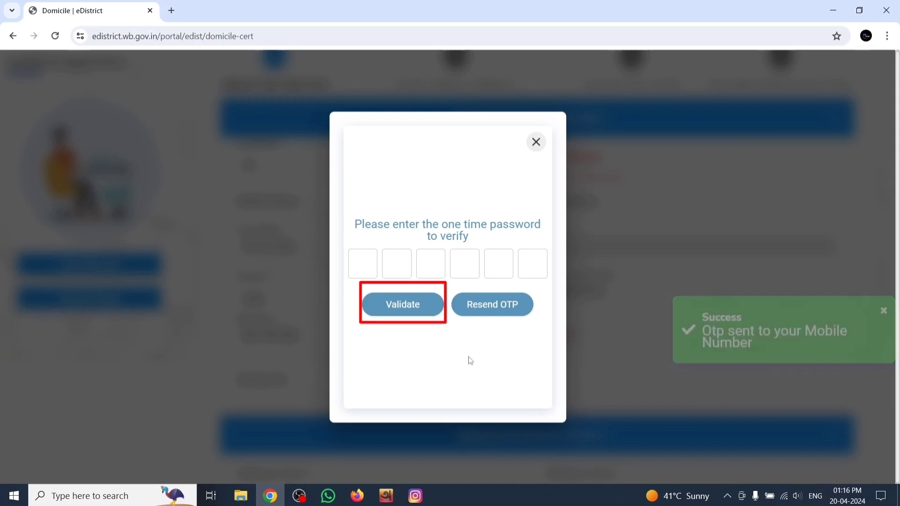
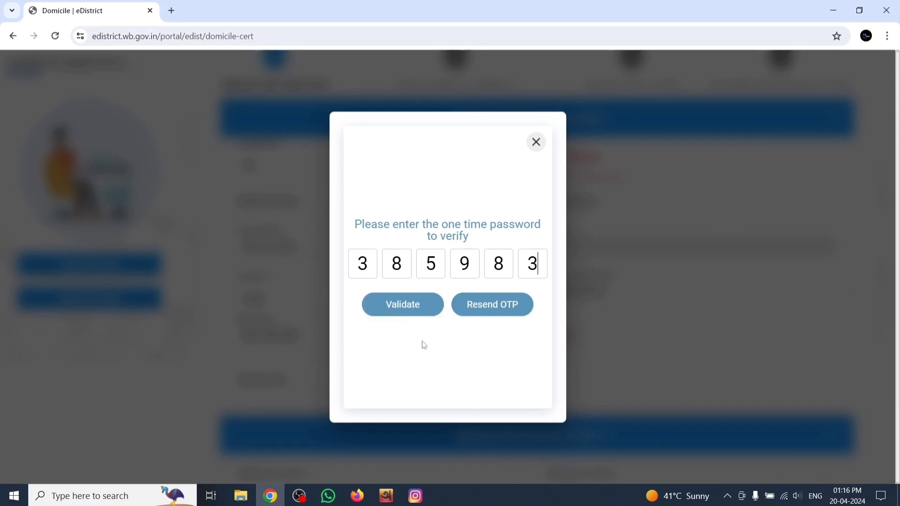
{"action": "left_click", "coordinate": [402, 306]}
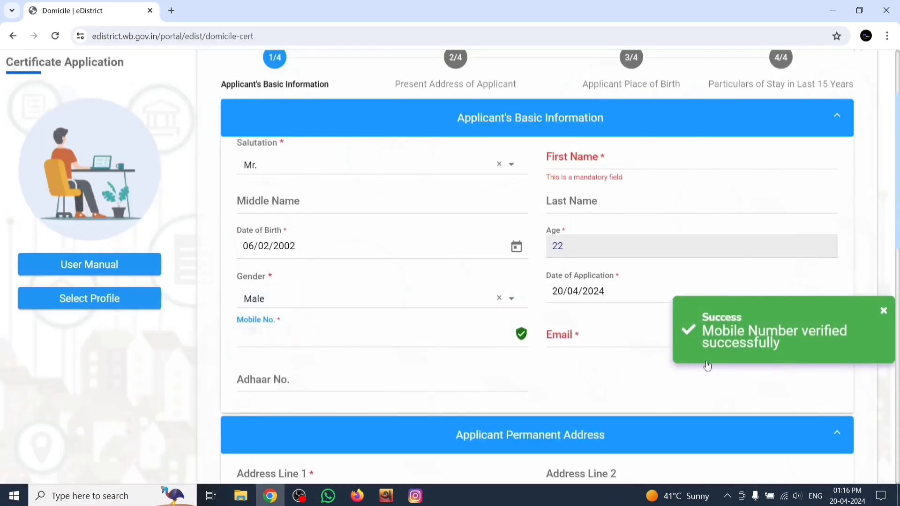
{"action": "left_click", "coordinate": [584, 337]}
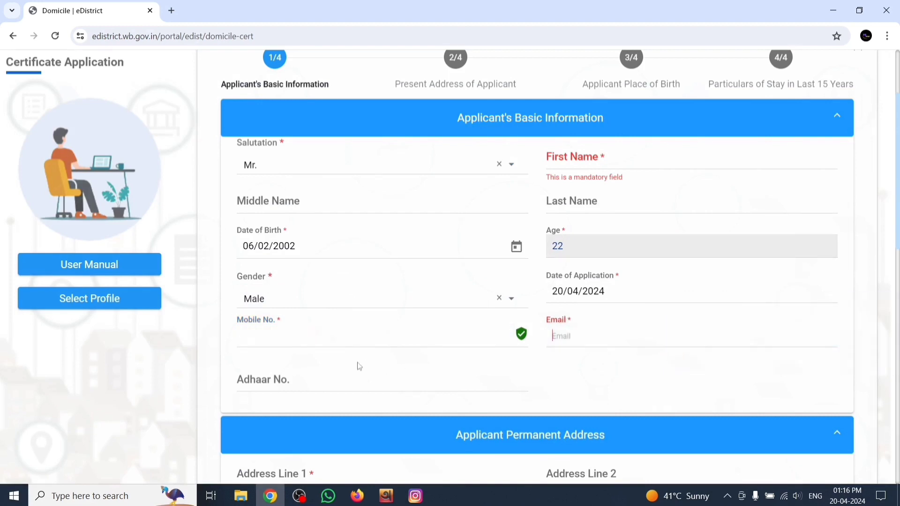
{"action": "left_click", "coordinate": [311, 378]}
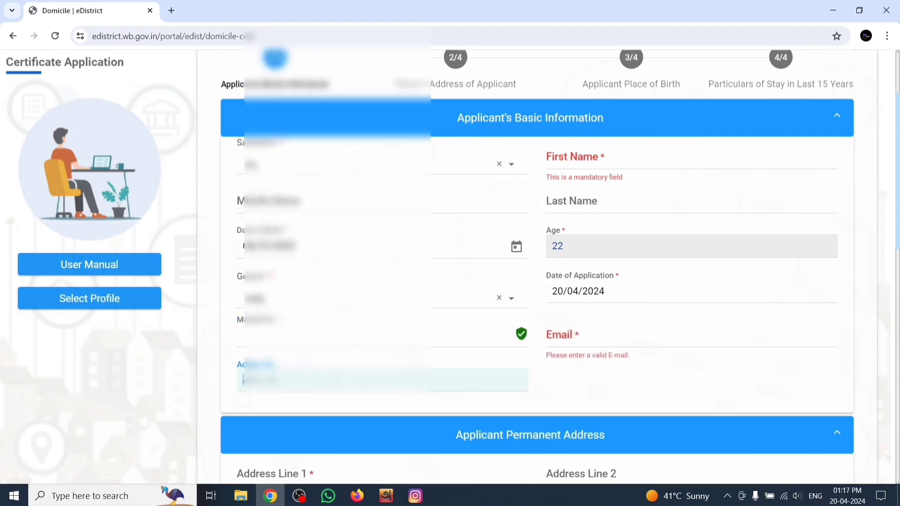
- Enter the first address line and PIN code 712303
{"action": "scroll", "coordinate": [334, 381], "scroll_direction": "down", "scroll_amount": 6}
{"action": "scroll", "coordinate": [335, 385], "scroll_direction": "down", "scroll_amount": 1}
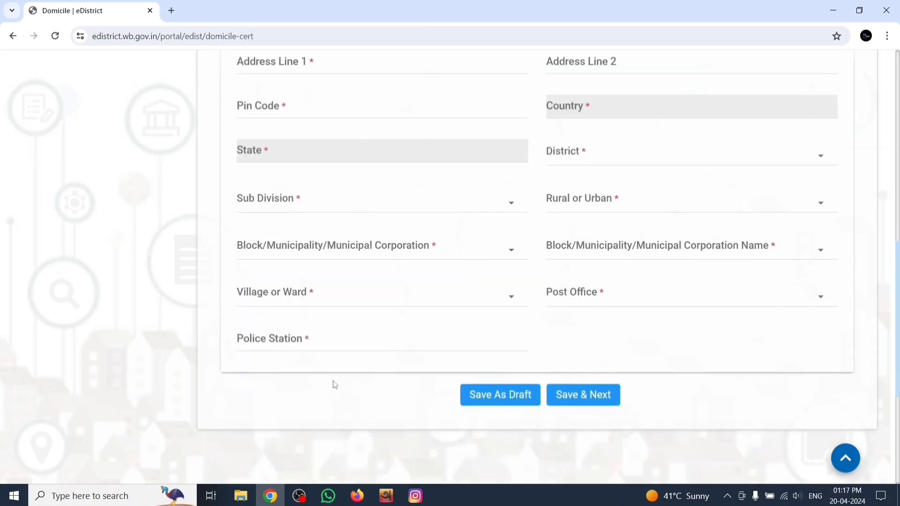
{"action": "scroll", "coordinate": [334, 385], "scroll_direction": "up", "scroll_amount": 1}
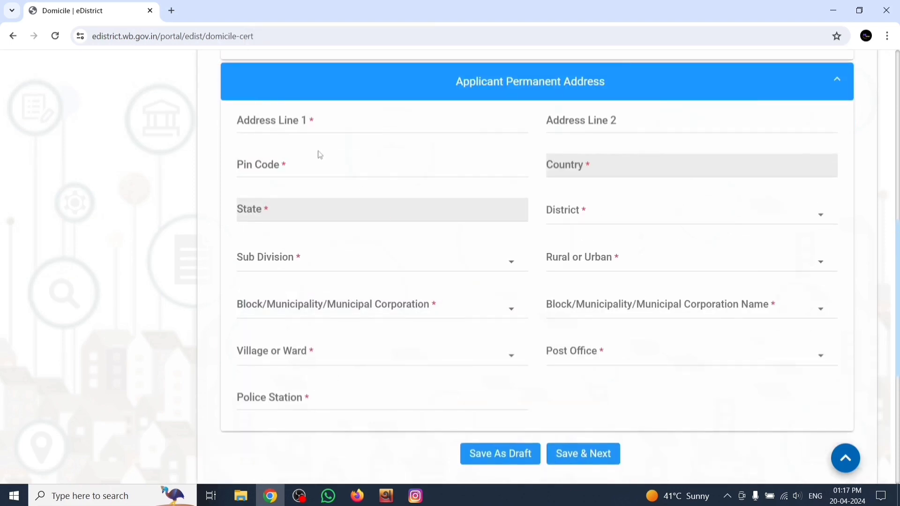
{"action": "left_click", "coordinate": [346, 124]}
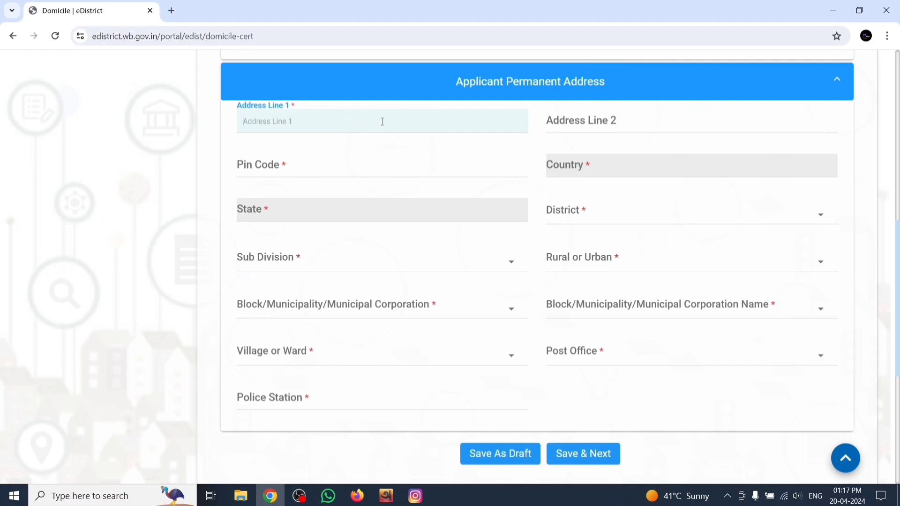
{"action": "left_click", "coordinate": [312, 163]}
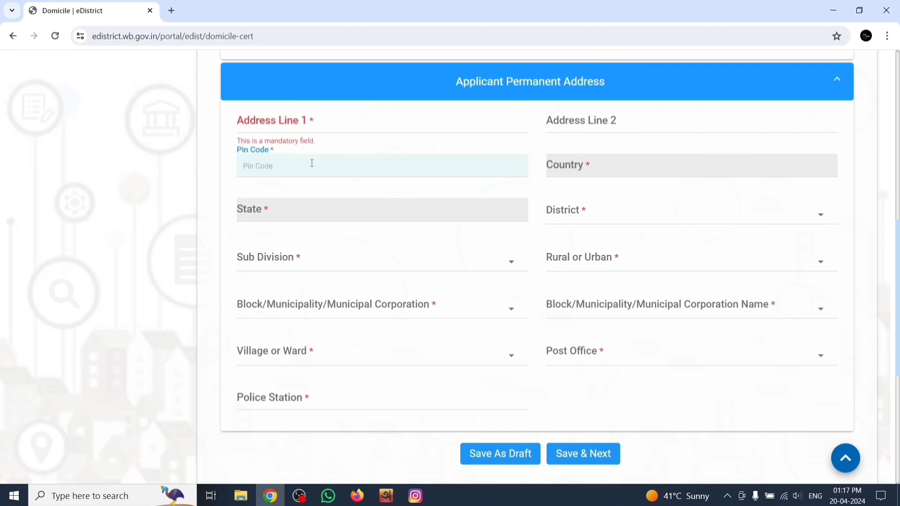
{"action": "type", "text": "7123"}
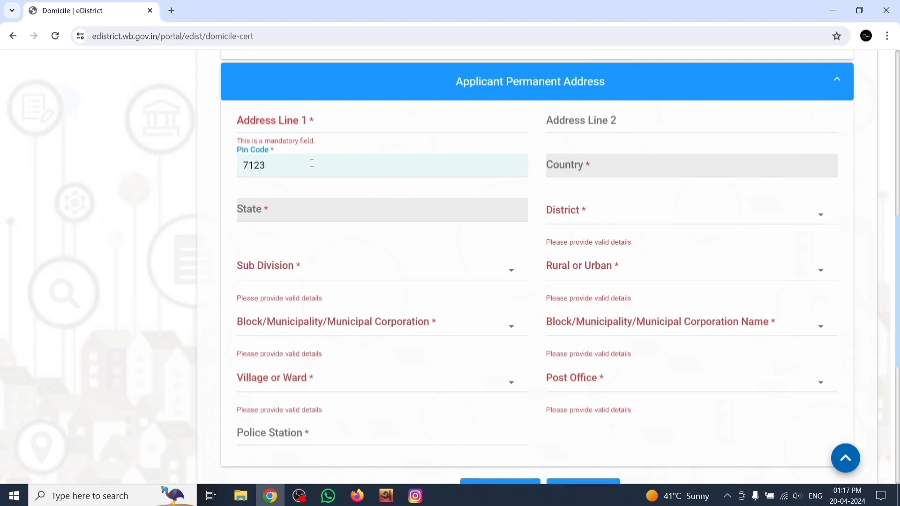
{"action": "type", "text": "03"}
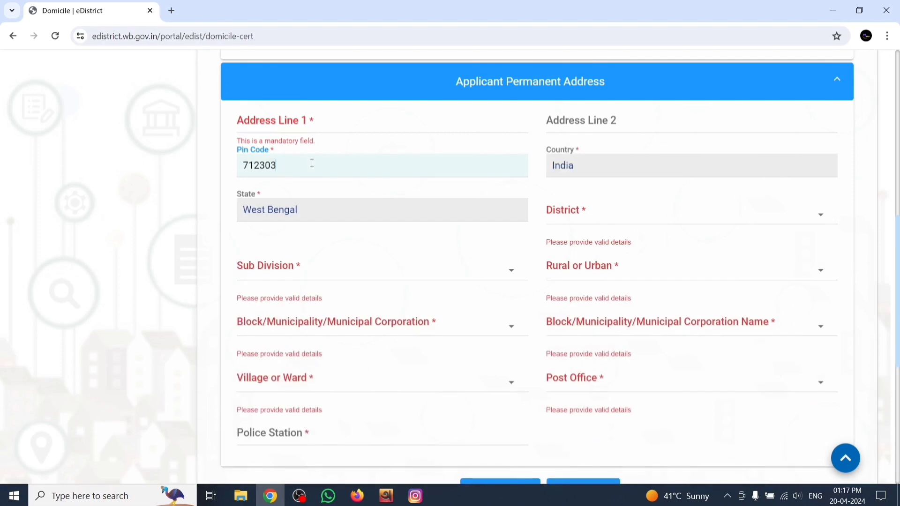
{"action": "left_click", "coordinate": [547, 167]}
- Choose district Hooghly, sub division Hooghly Sadar, area Rural and local body type Block
{"action": "left_click", "coordinate": [605, 221]}
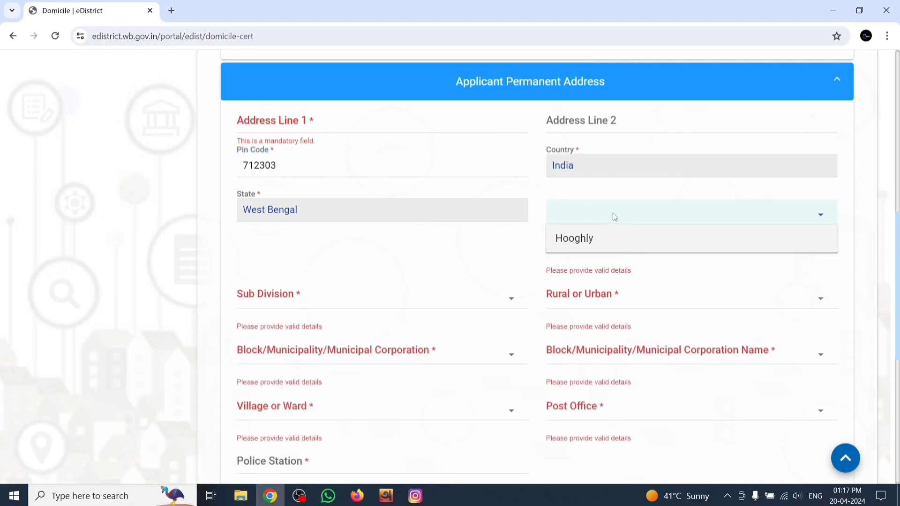
{"action": "left_click", "coordinate": [580, 242]}
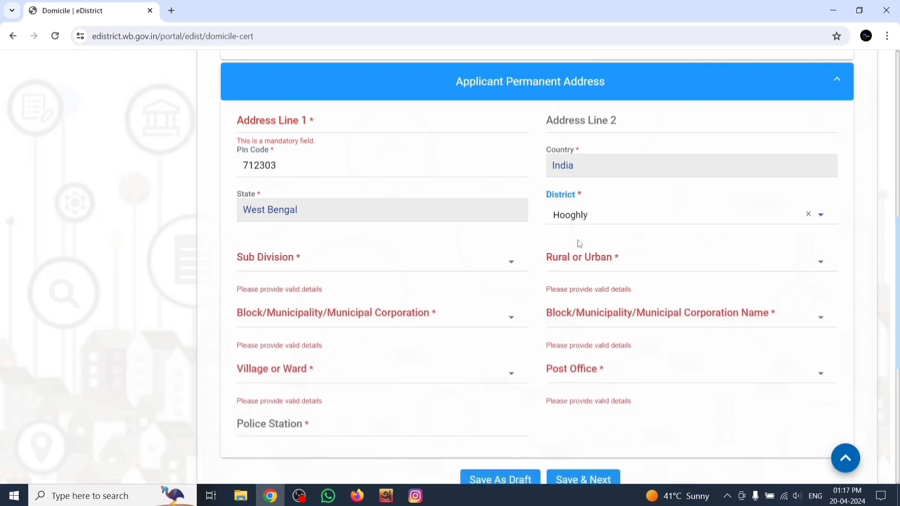
{"action": "left_click", "coordinate": [511, 263]}
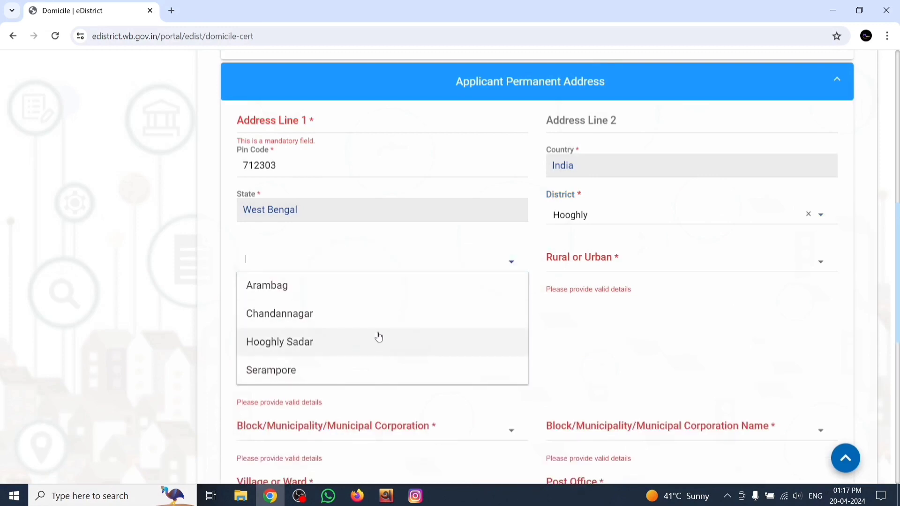
{"action": "scroll", "coordinate": [378, 335], "scroll_direction": "down", "scroll_amount": 1}
{"action": "left_click", "coordinate": [306, 283]}
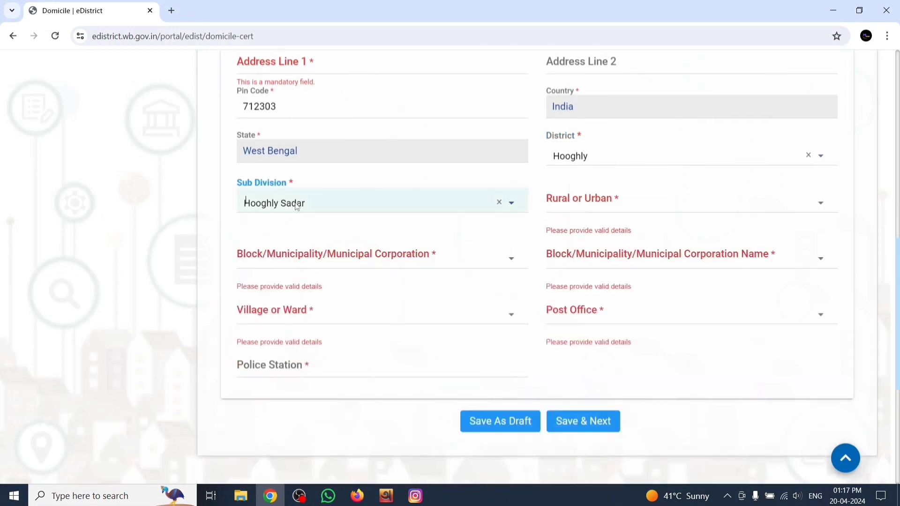
{"action": "left_click", "coordinate": [649, 205]}
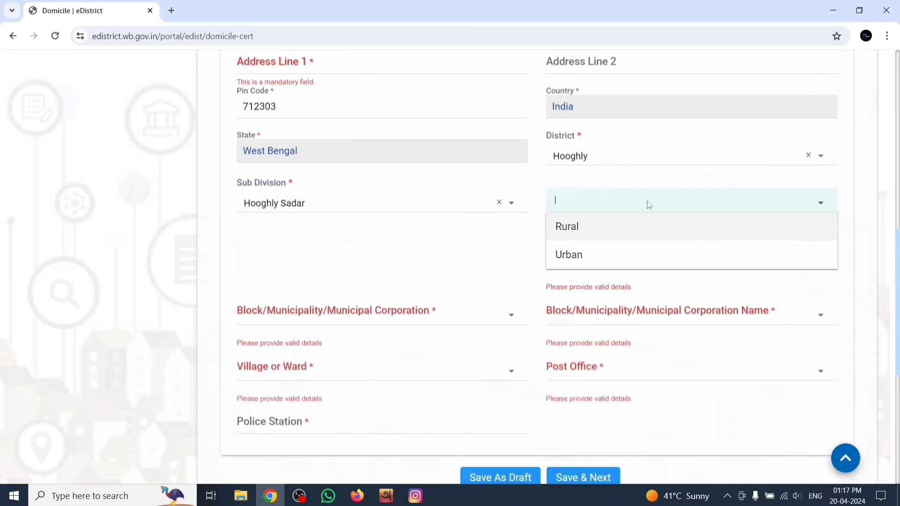
{"action": "left_click", "coordinate": [573, 233]}
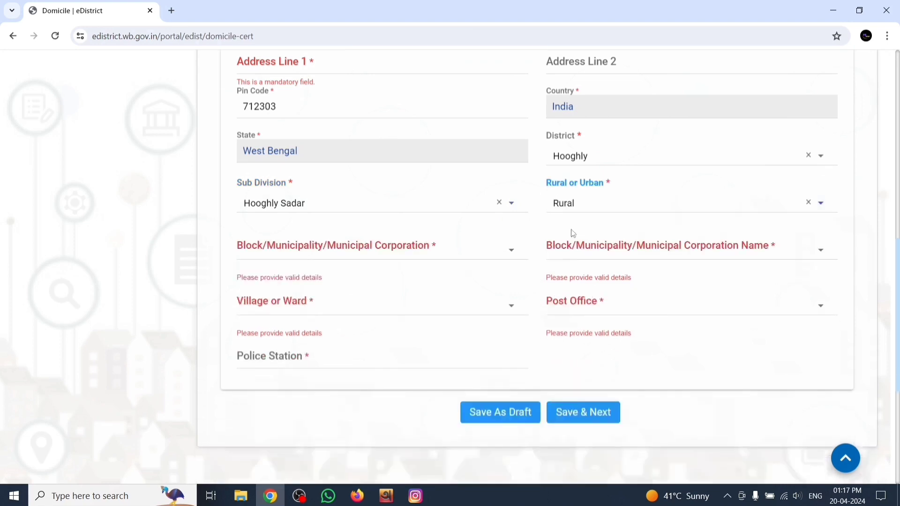
{"action": "left_click", "coordinate": [501, 254]}
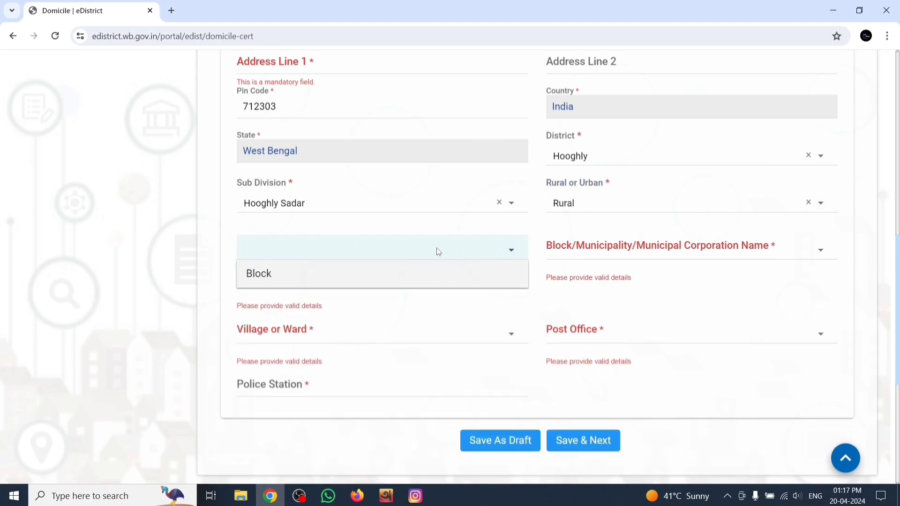
{"action": "left_click", "coordinate": [289, 276]}
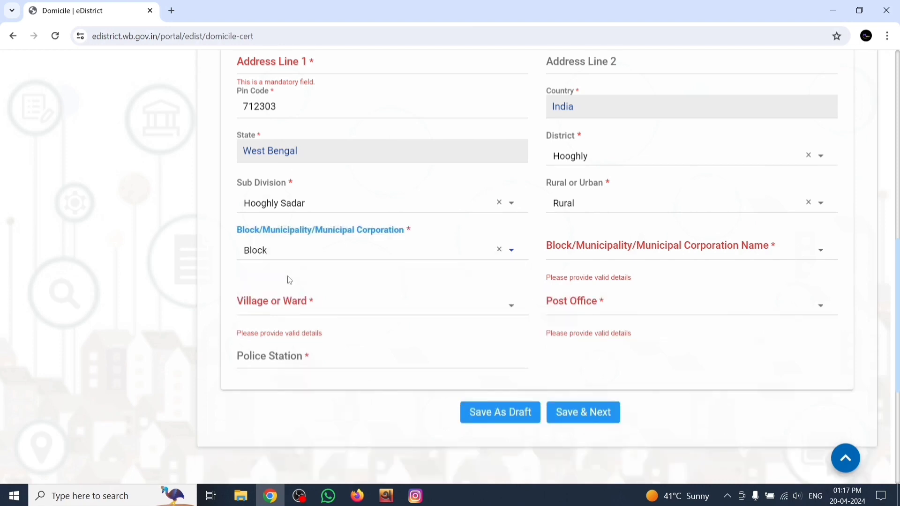
- Choose block Dhaniakhali, village Uttar Sankarpur, post office Sankarpur BO, and fill the police station
{"action": "left_click", "coordinate": [608, 256]}
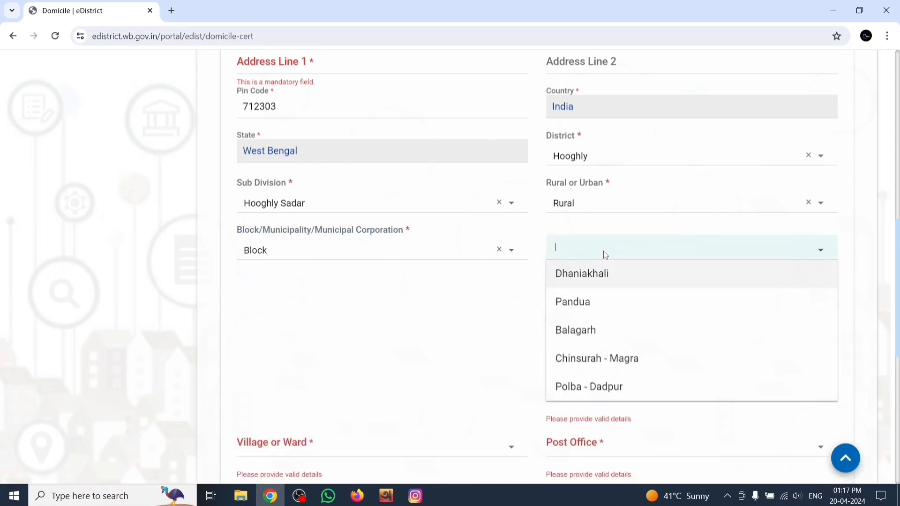
{"action": "left_click", "coordinate": [547, 277]}
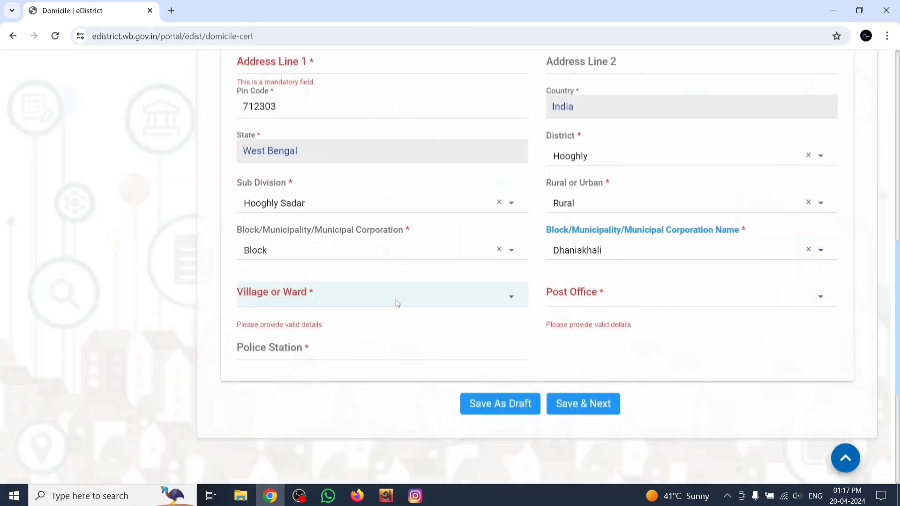
{"action": "left_click", "coordinate": [398, 304]}
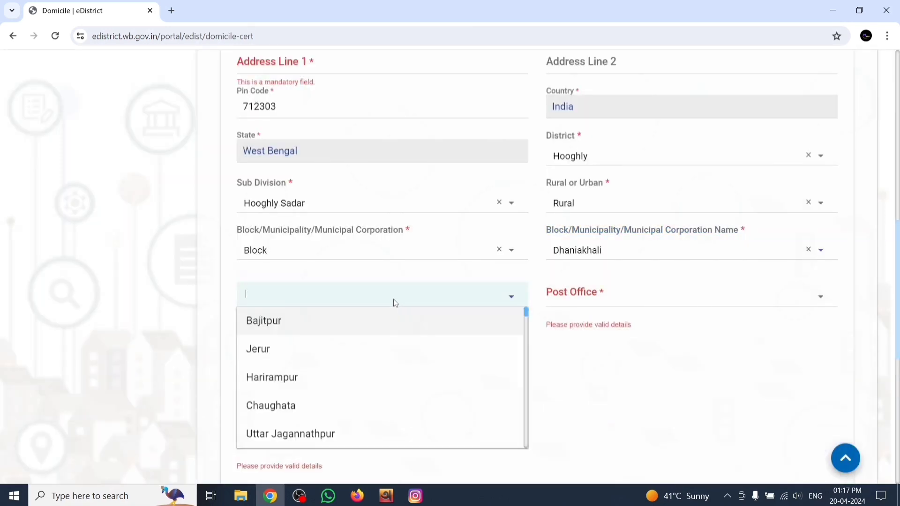
{"action": "scroll", "coordinate": [402, 356], "scroll_direction": "down", "scroll_amount": 5}
{"action": "scroll", "coordinate": [404, 361], "scroll_direction": "down", "scroll_amount": 10}
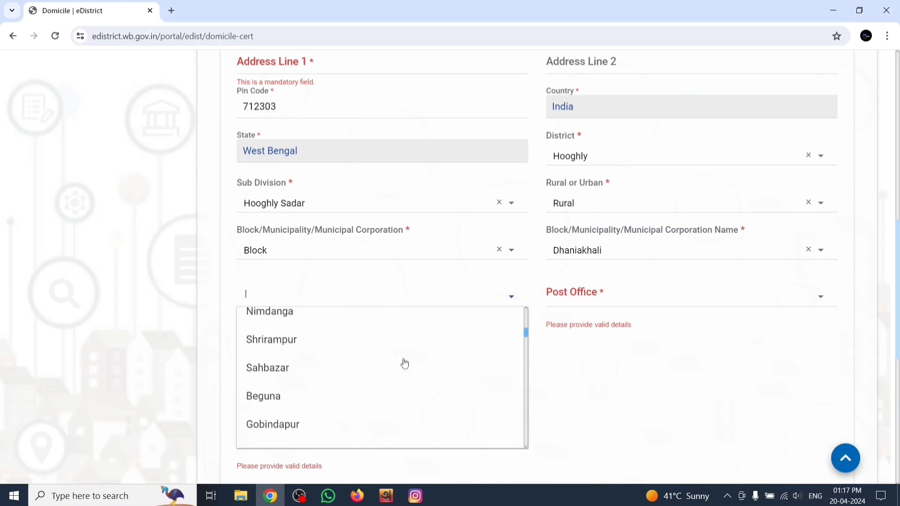
{"action": "scroll", "coordinate": [406, 364], "scroll_direction": "down", "scroll_amount": 10}
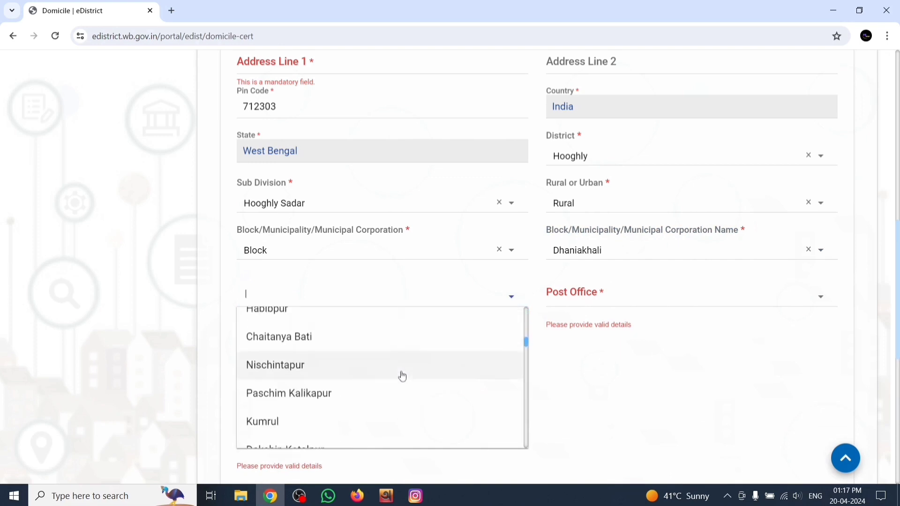
{"action": "left_click", "coordinate": [303, 345]}
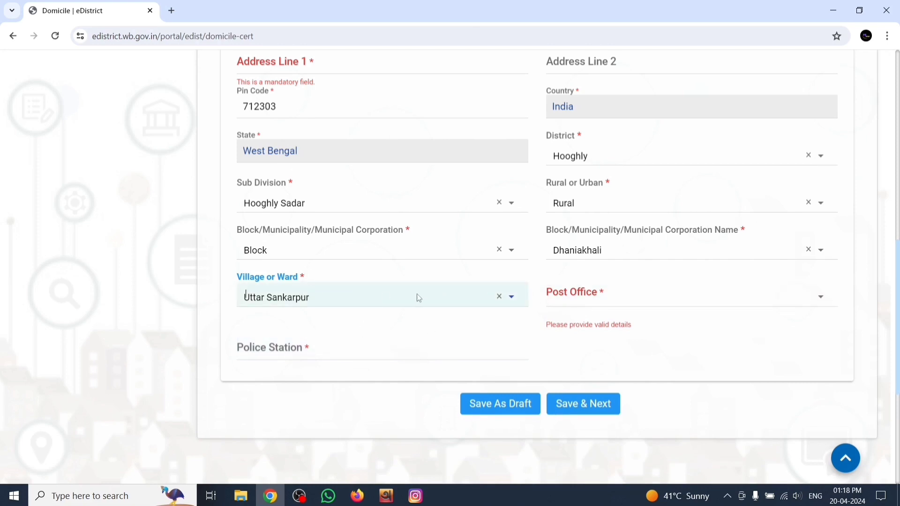
{"action": "left_click", "coordinate": [652, 300]}
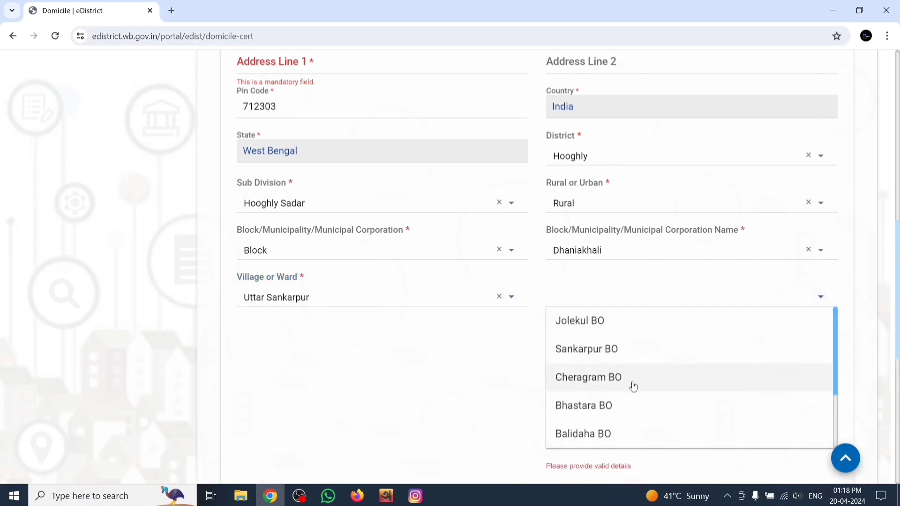
{"action": "left_click", "coordinate": [621, 358]}
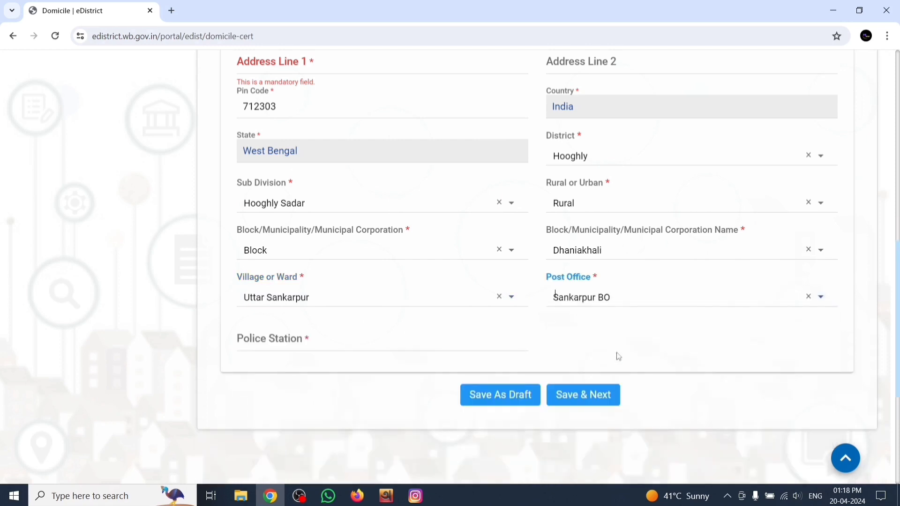
{"action": "left_click", "coordinate": [290, 340]}
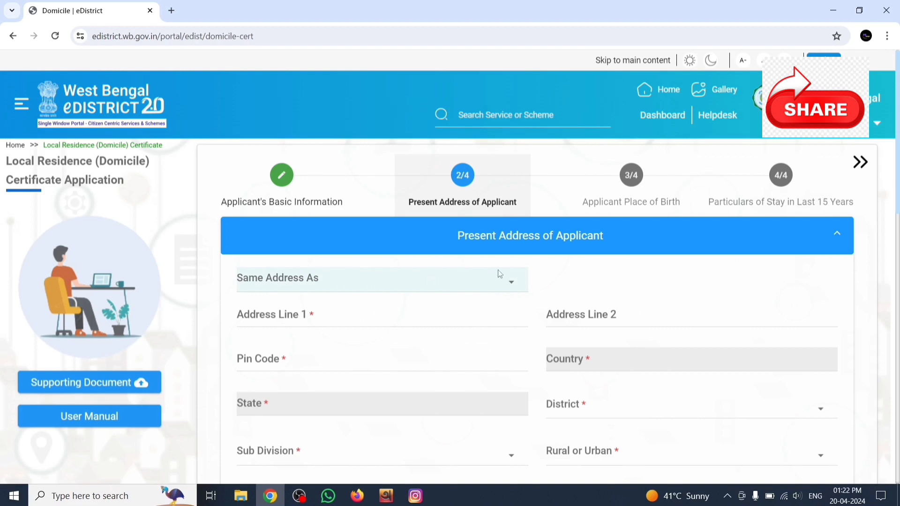
- Set Same Address As to Permanent Address of Applicant so the present address auto-fills
{"action": "left_click", "coordinate": [509, 285]}
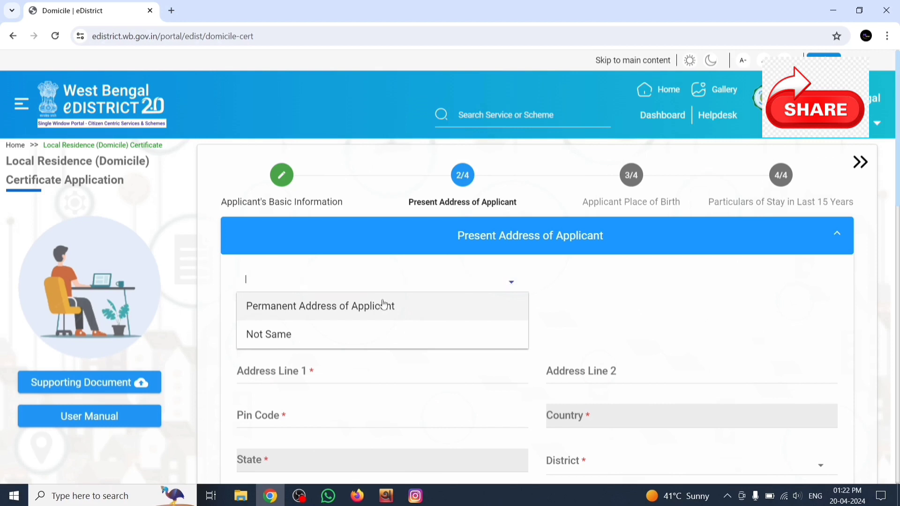
{"action": "left_click", "coordinate": [303, 313]}
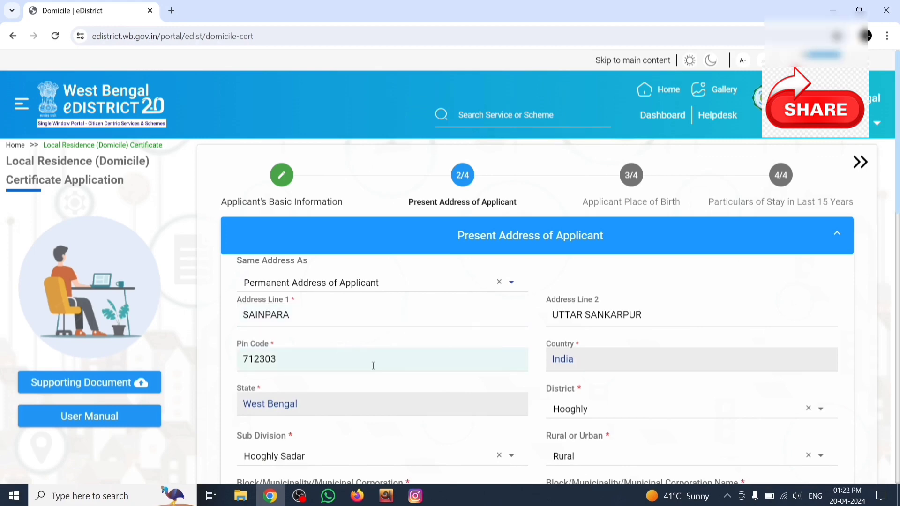
{"action": "scroll", "coordinate": [428, 369], "scroll_direction": "down", "scroll_amount": 5}
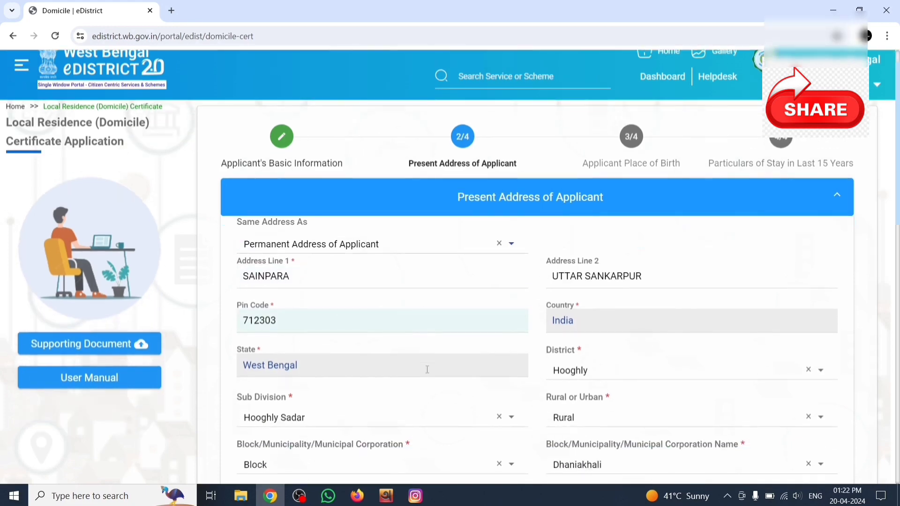
{"action": "scroll", "coordinate": [500, 334], "scroll_direction": "down", "scroll_amount": 6}
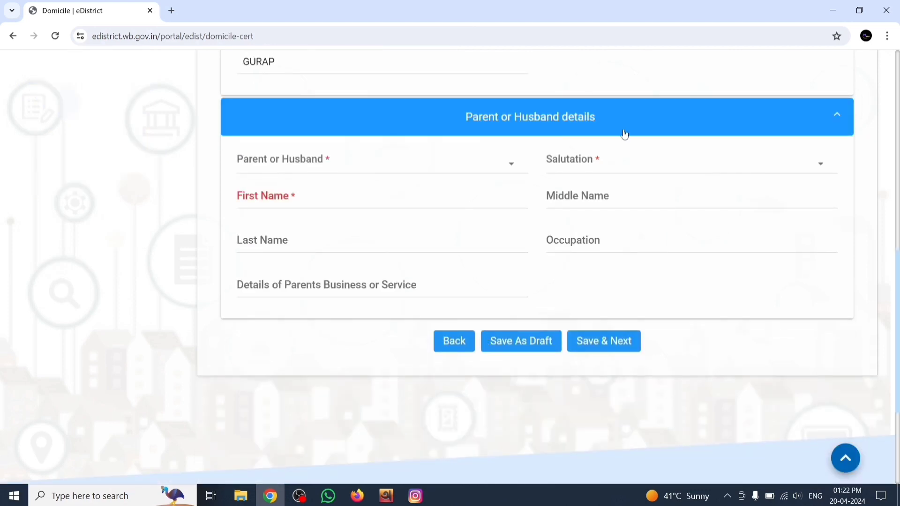
- Enter relation Father, salutation Mr., the father's name, occupation and business or service details
{"action": "left_click", "coordinate": [515, 168]}
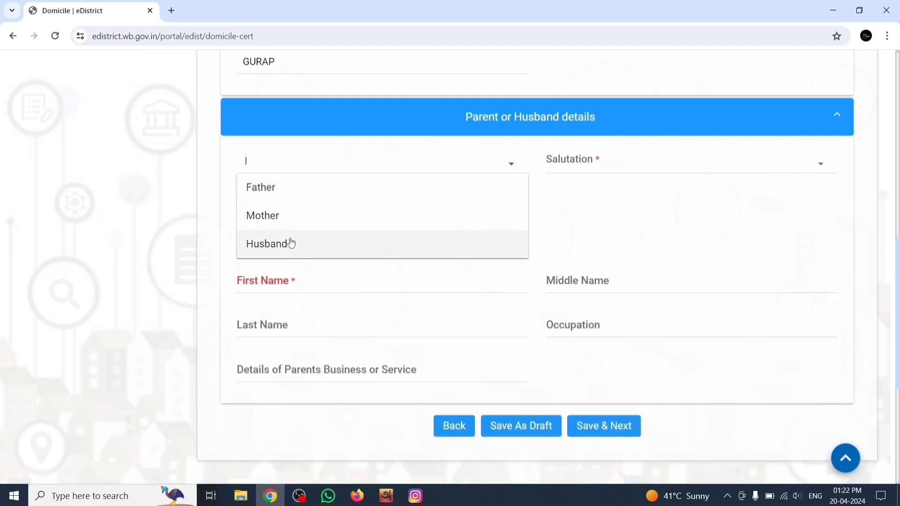
{"action": "left_click", "coordinate": [272, 196]}
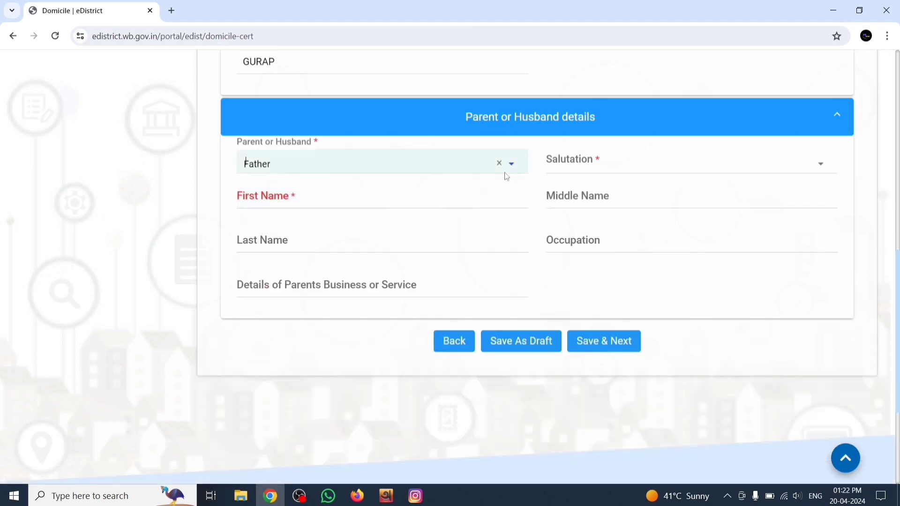
{"action": "left_click", "coordinate": [662, 162]}
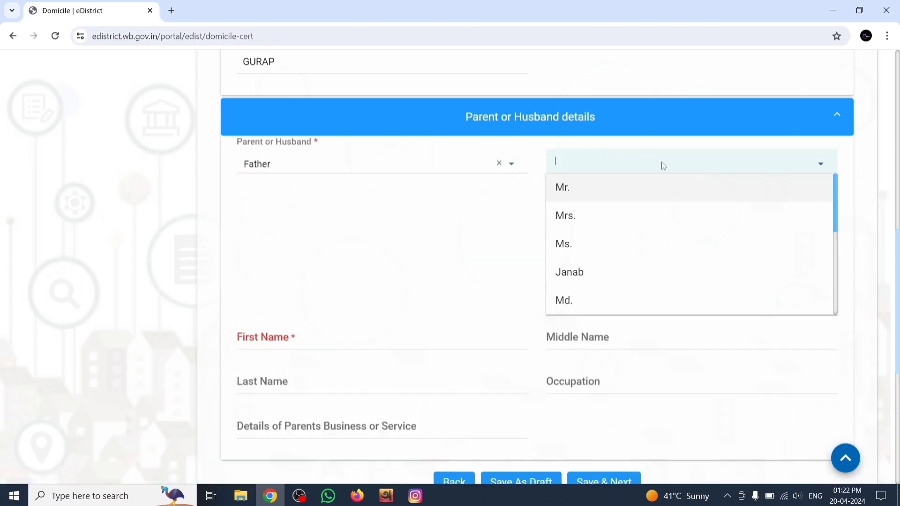
{"action": "left_click", "coordinate": [584, 192]}
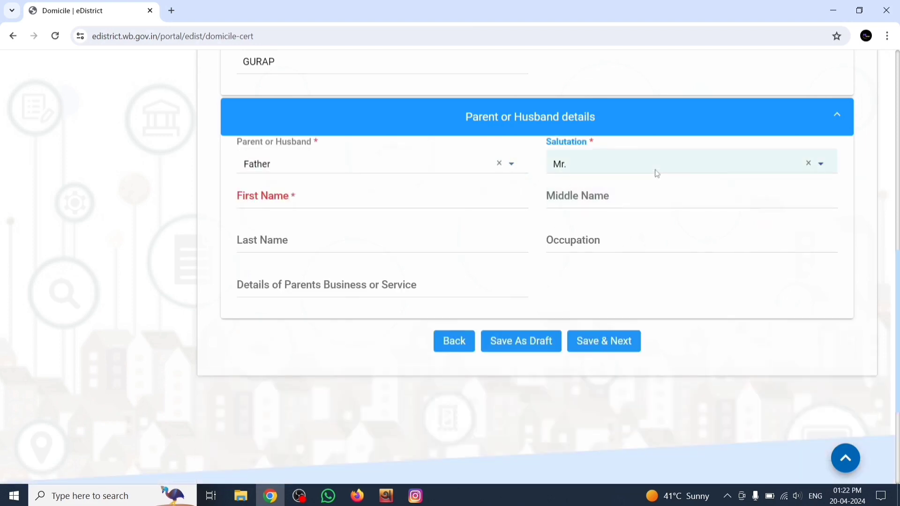
{"action": "left_click", "coordinate": [327, 201]}
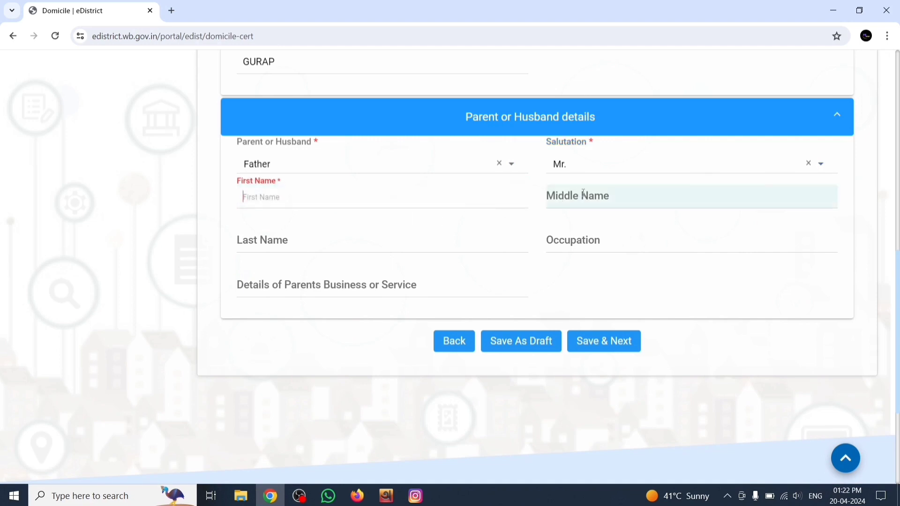
{"action": "left_click", "coordinate": [330, 241]}
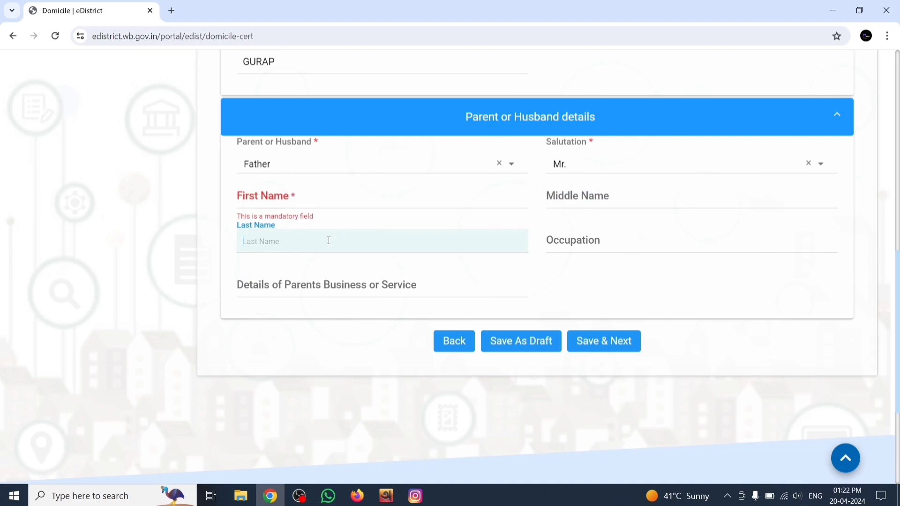
{"action": "left_click", "coordinate": [595, 237]}
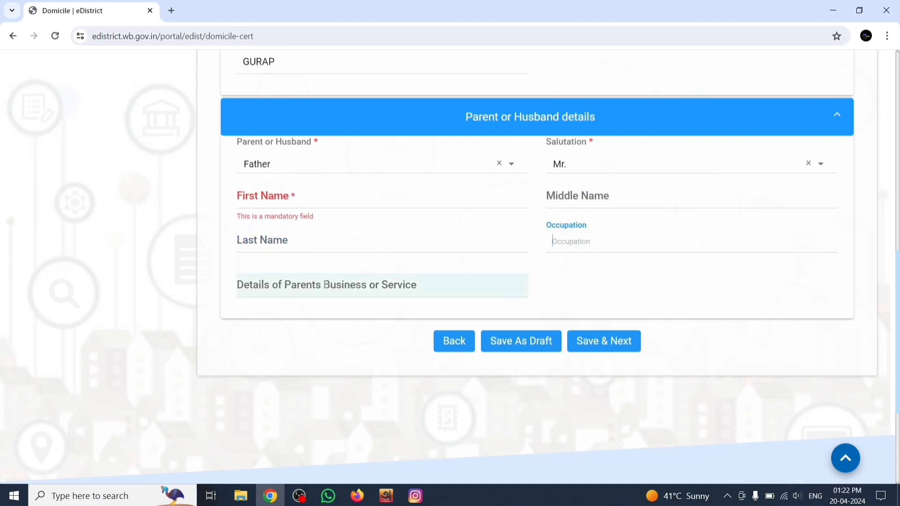
{"action": "left_click", "coordinate": [373, 284]}
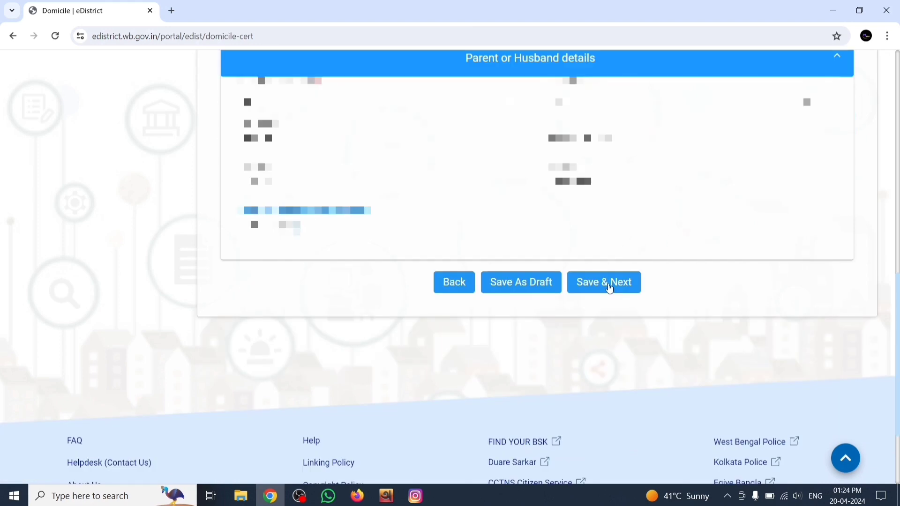
- Save the parent details and choose West Bengal as the birth state
{"action": "left_click", "coordinate": [610, 287]}
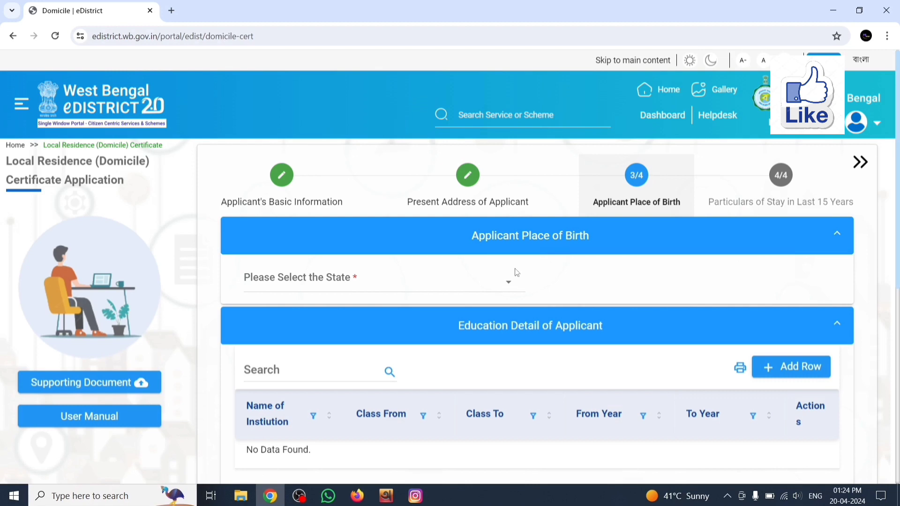
{"action": "left_click", "coordinate": [508, 290]}
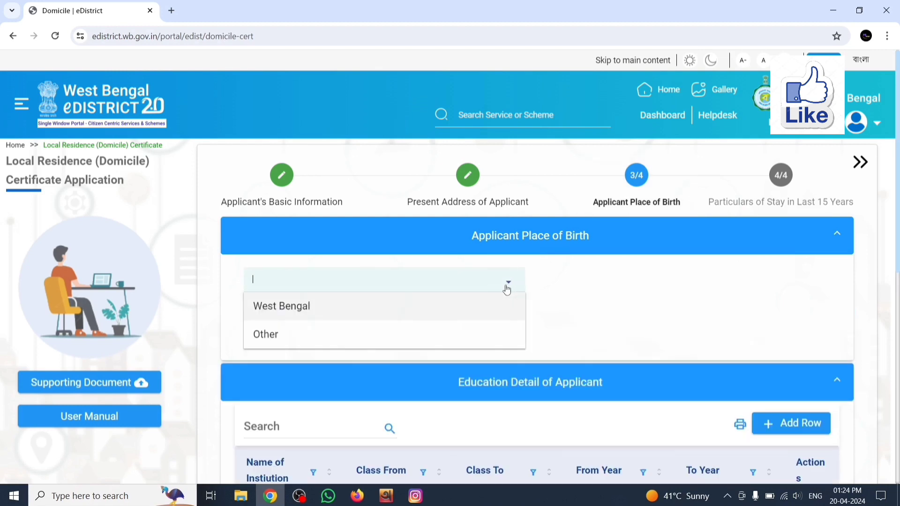
{"action": "left_click", "coordinate": [309, 317]}
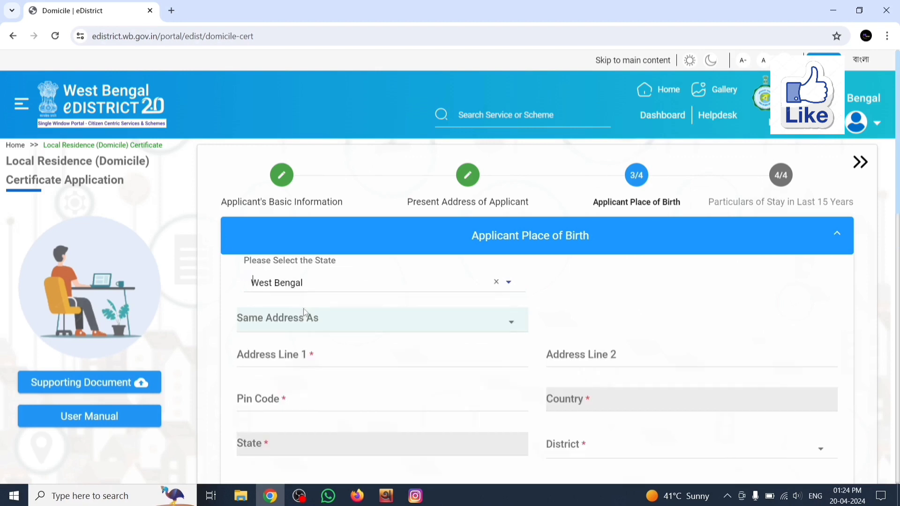
- Mark the birth address as Not Same under Same Address As
{"action": "scroll", "coordinate": [342, 275], "scroll_direction": "down", "scroll_amount": 1}
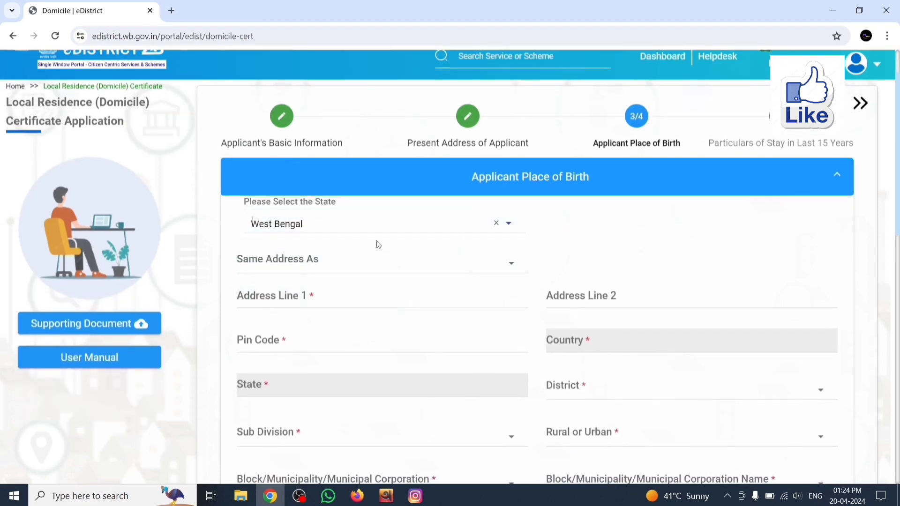
{"action": "left_click", "coordinate": [504, 267]}
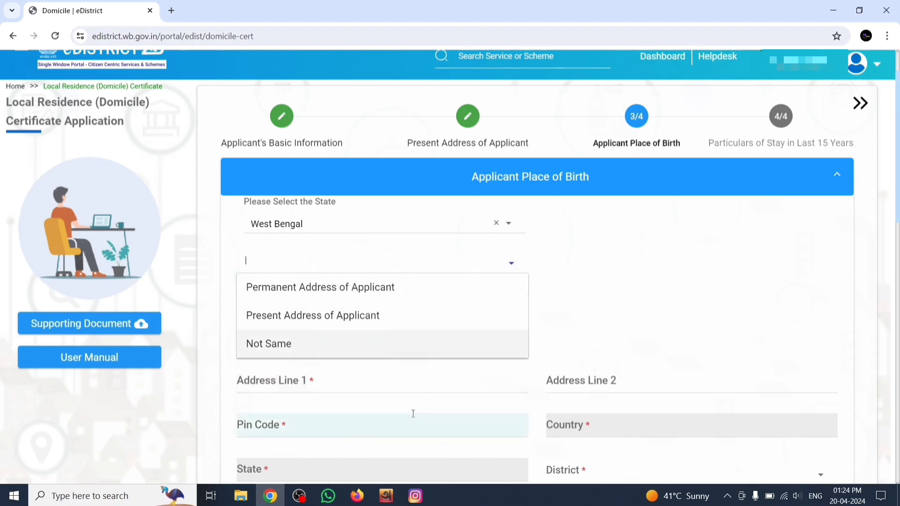
{"action": "left_click", "coordinate": [274, 348]}
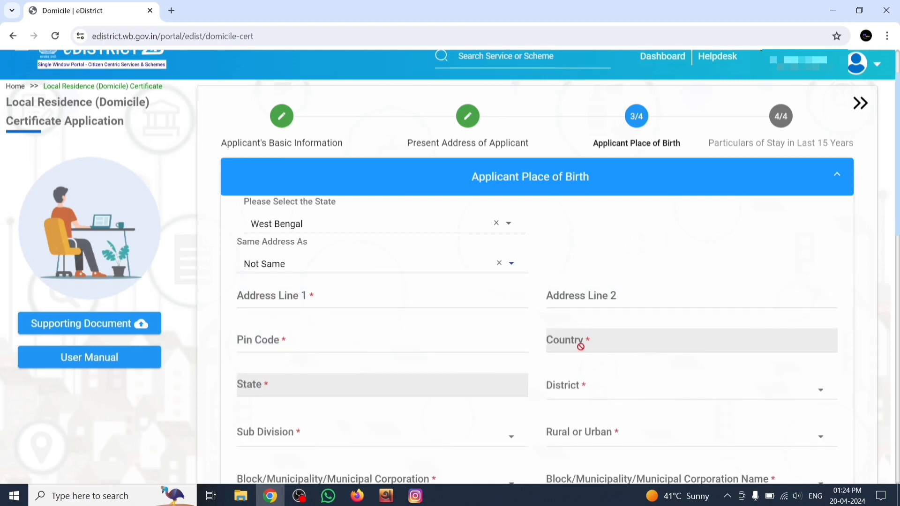
{"action": "scroll", "coordinate": [432, 367], "scroll_direction": "down", "scroll_amount": 1}
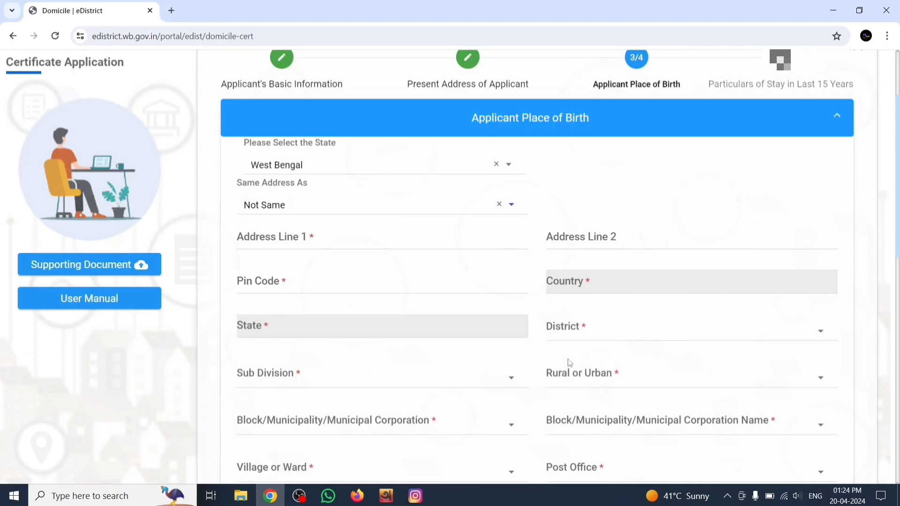
{"action": "scroll", "coordinate": [569, 364], "scroll_direction": "down", "scroll_amount": 1}
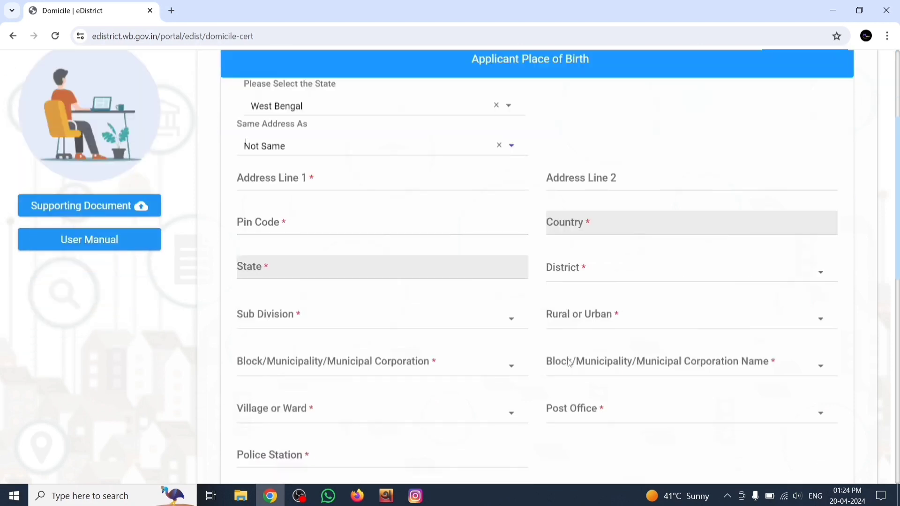
{"action": "scroll", "coordinate": [570, 364], "scroll_direction": "down", "scroll_amount": 6}
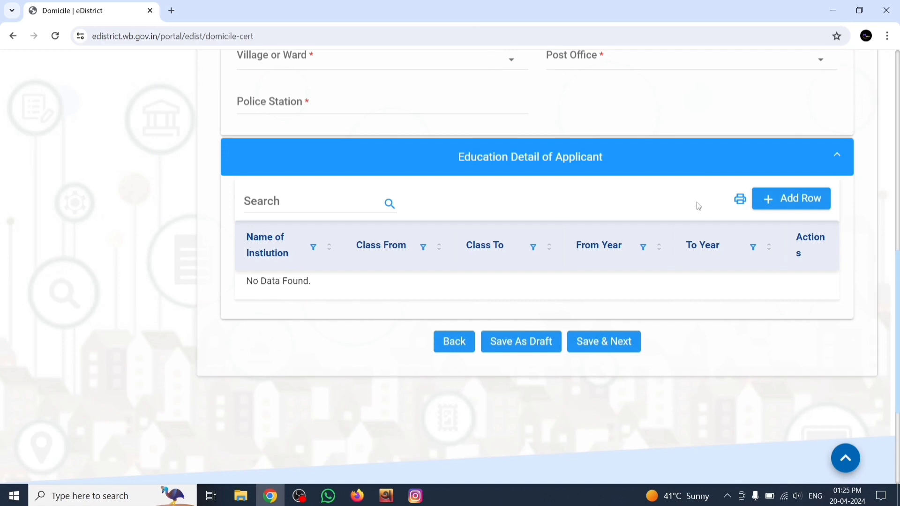
- Start an education row from Class V to Class XII, then cancel it without saving
{"action": "left_click", "coordinate": [773, 204]}
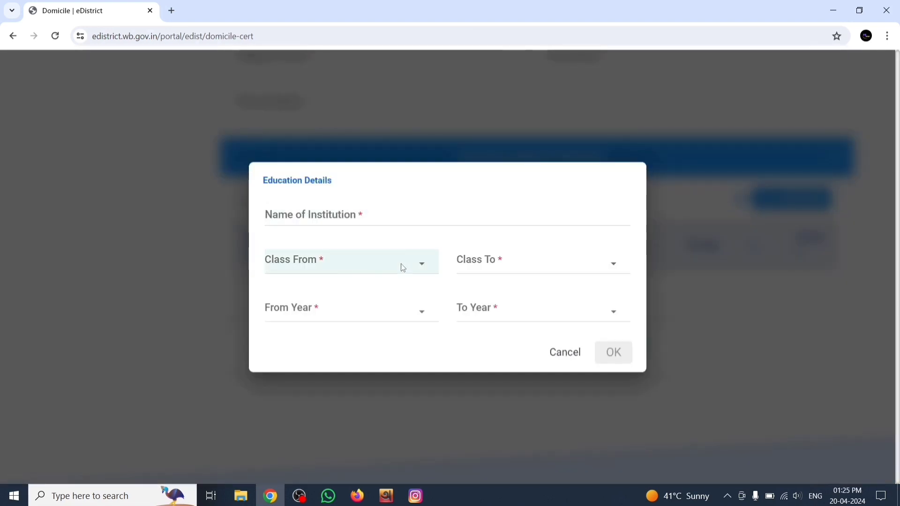
{"action": "left_click", "coordinate": [402, 268]}
{"action": "scroll", "coordinate": [386, 309], "scroll_direction": "down", "scroll_amount": 2}
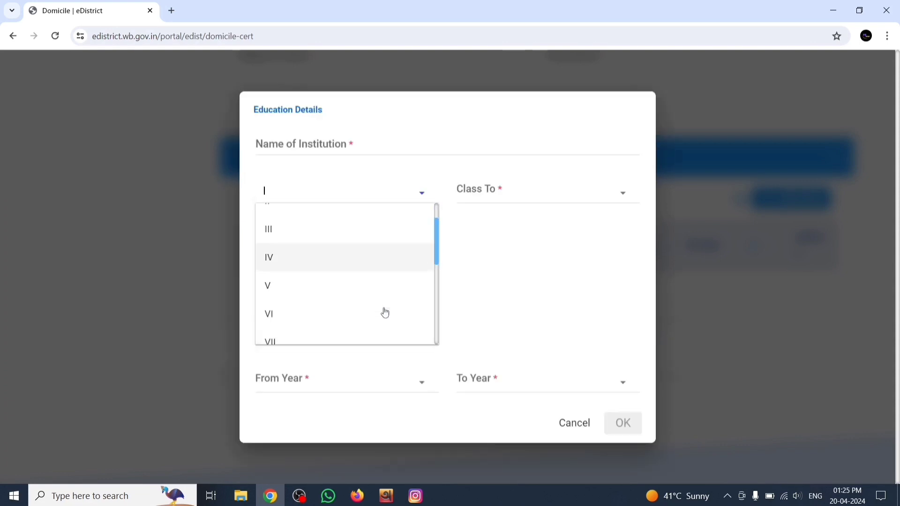
{"action": "scroll", "coordinate": [385, 314], "scroll_direction": "down", "scroll_amount": 3}
{"action": "left_click", "coordinate": [297, 221]}
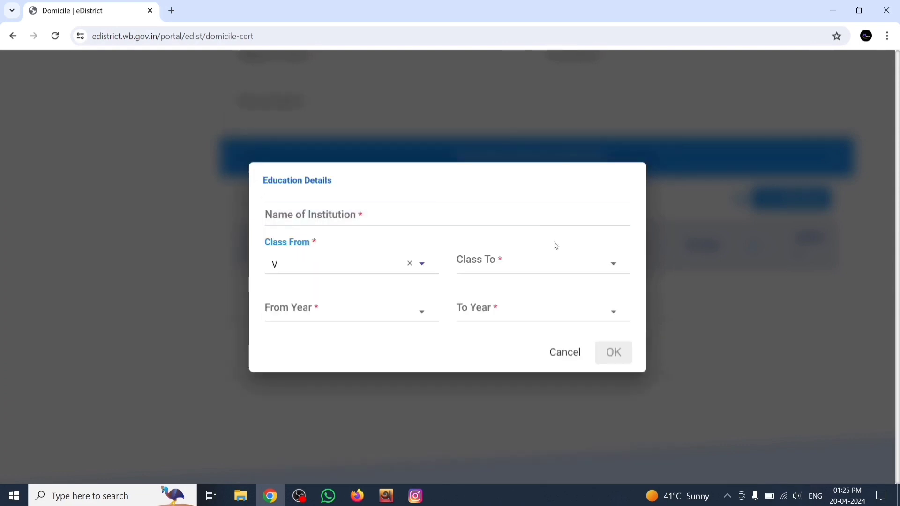
{"action": "left_click", "coordinate": [565, 272]}
{"action": "scroll", "coordinate": [506, 317], "scroll_direction": "down", "scroll_amount": 1}
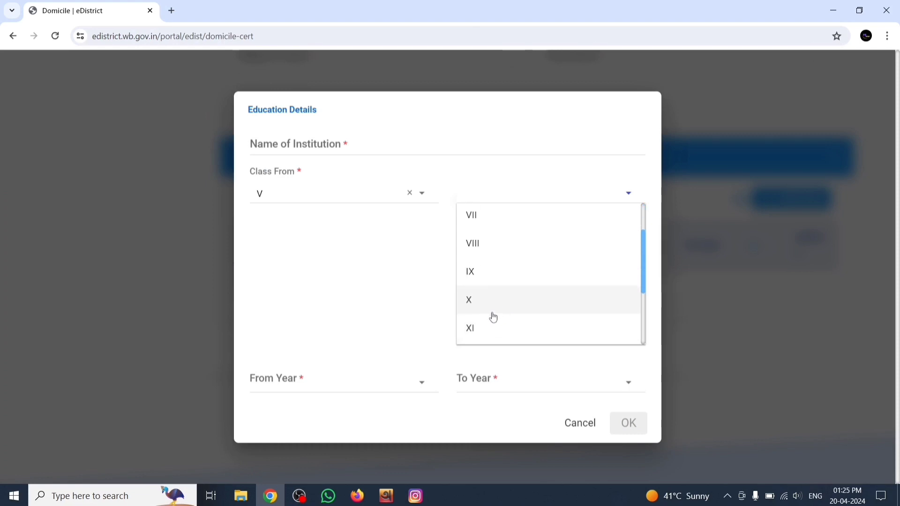
{"action": "scroll", "coordinate": [491, 328], "scroll_direction": "down", "scroll_amount": 1}
{"action": "left_click", "coordinate": [482, 307]}
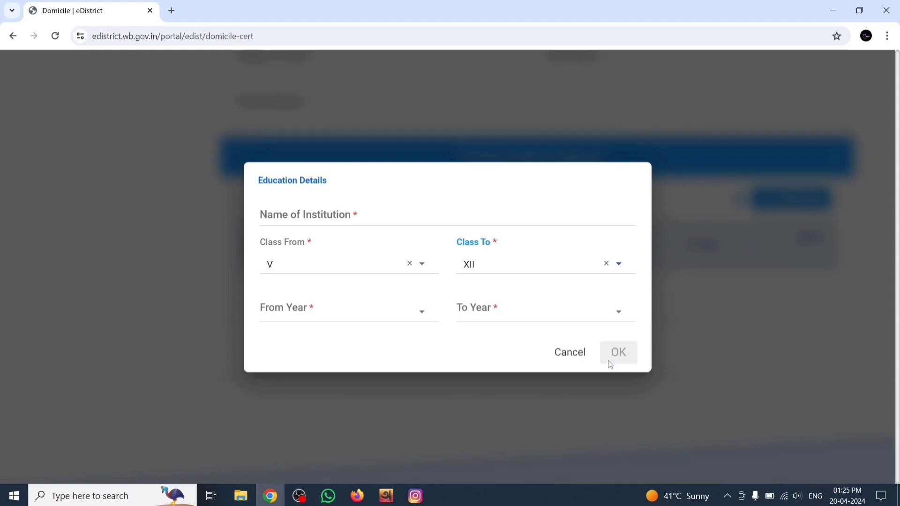
{"action": "left_click", "coordinate": [569, 353]}
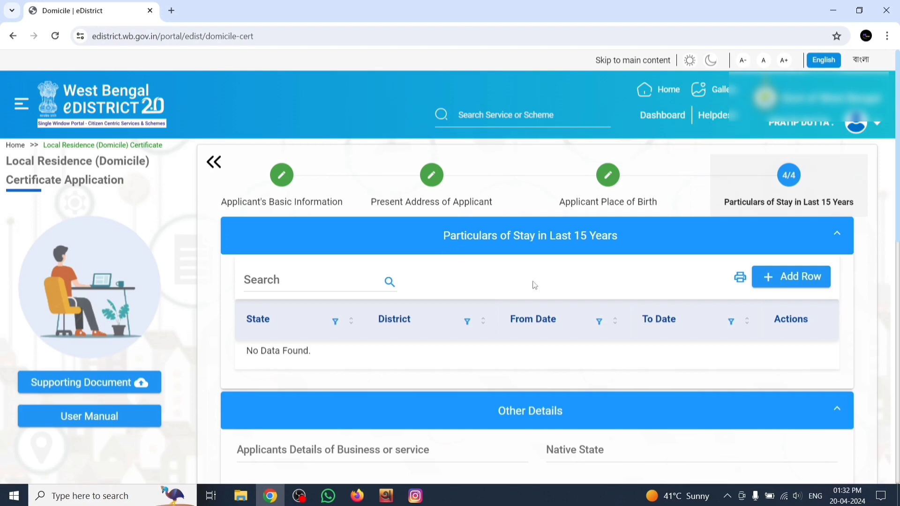
- Add a stay row that reuses the applicant's permanent address
{"action": "left_click", "coordinate": [783, 279]}
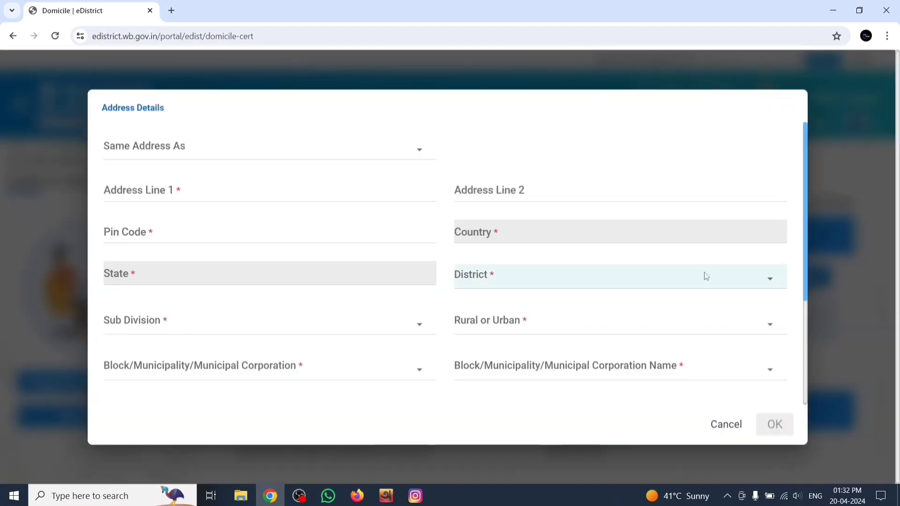
{"action": "left_click", "coordinate": [410, 158]}
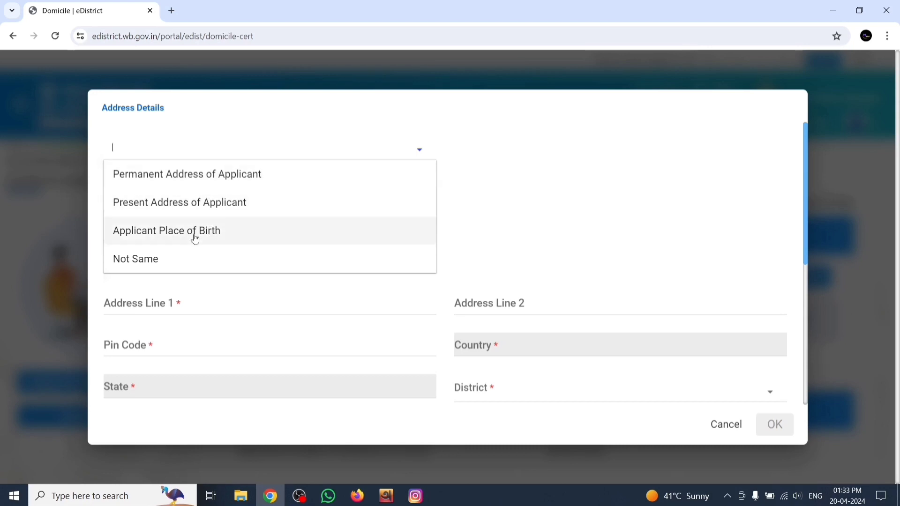
{"action": "left_click", "coordinate": [183, 183]}
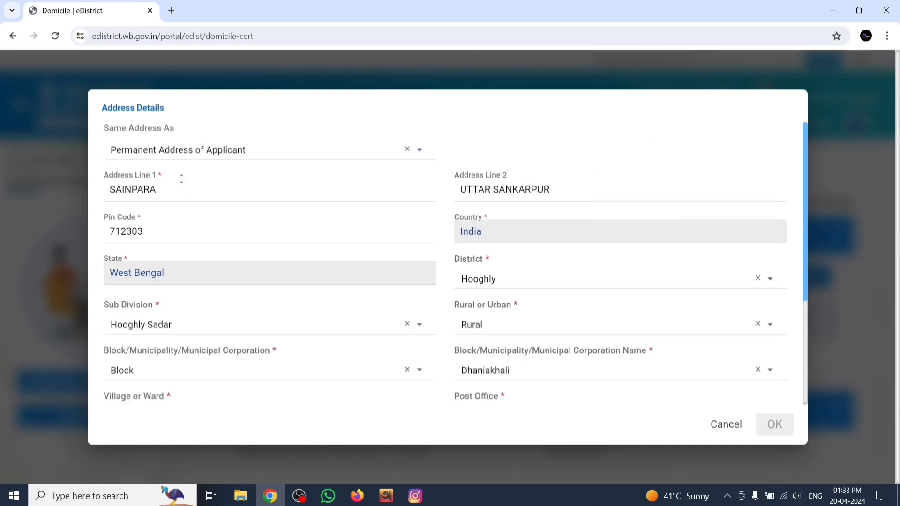
{"action": "scroll", "coordinate": [366, 360], "scroll_direction": "down", "scroll_amount": 1}
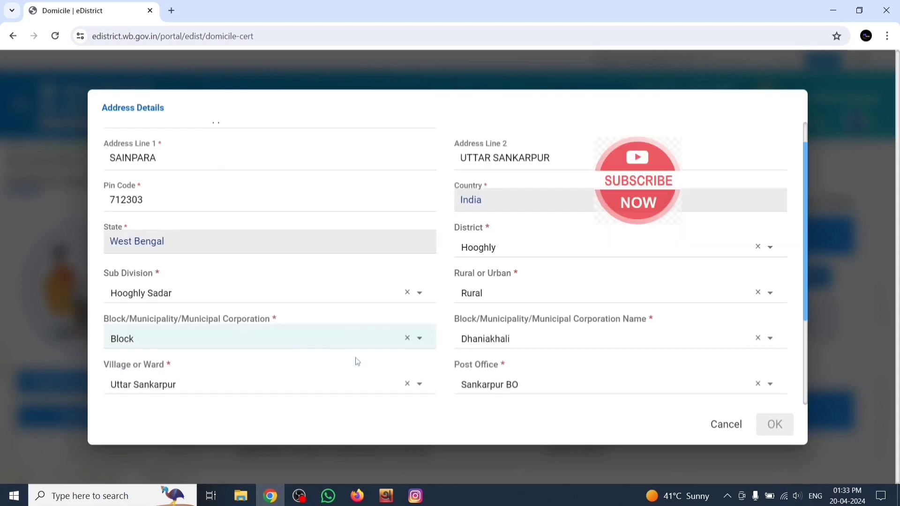
{"action": "scroll", "coordinate": [305, 382], "scroll_direction": "down", "scroll_amount": 1}
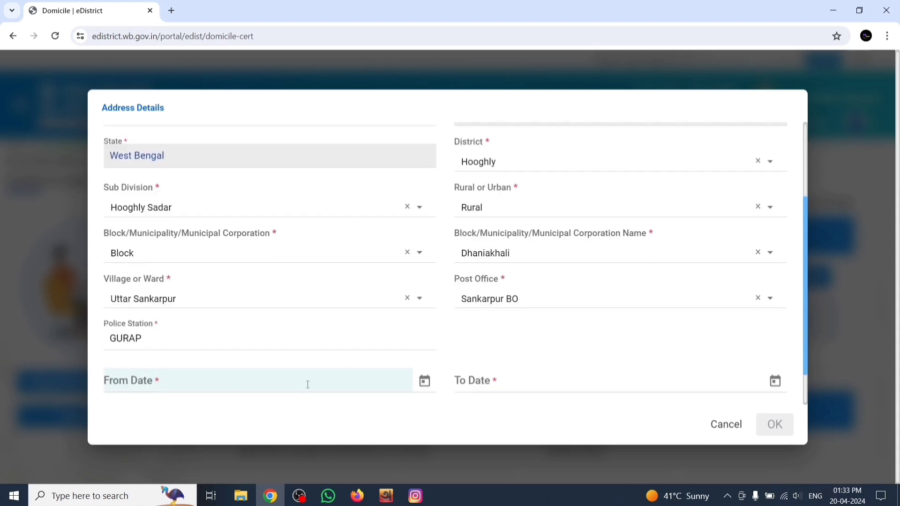
{"action": "scroll", "coordinate": [329, 362], "scroll_direction": "down", "scroll_amount": 1}
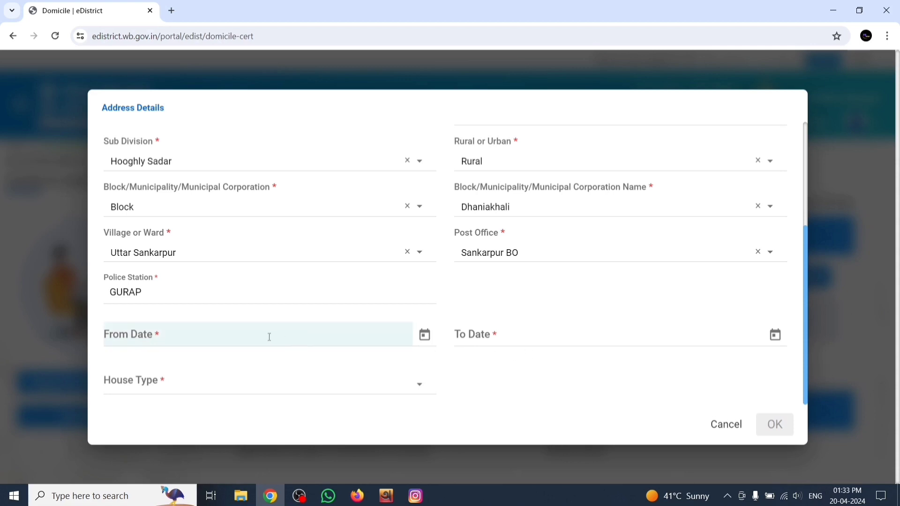
- Set the stay's start date, end date 19/04/2024 and house type Own, and save the row
{"action": "left_click", "coordinate": [424, 340]}
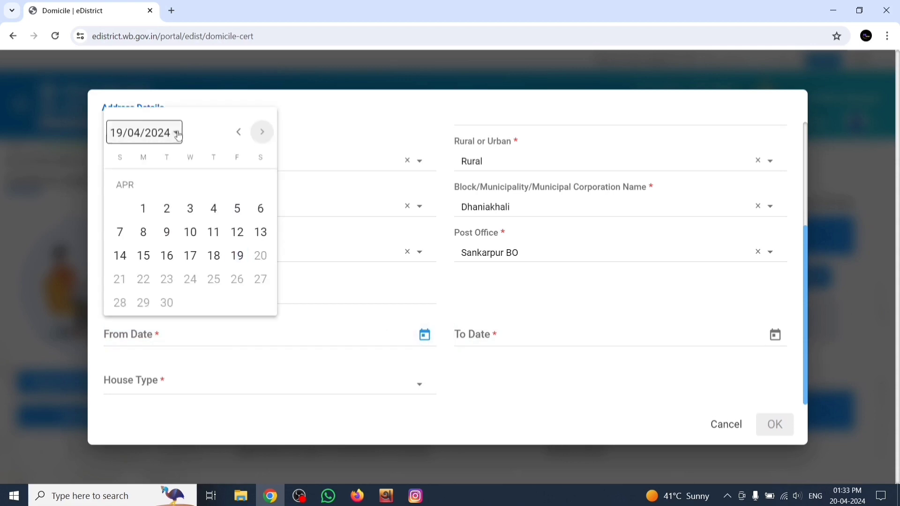
{"action": "left_click", "coordinate": [237, 232]}
{"action": "left_click", "coordinate": [599, 340]}
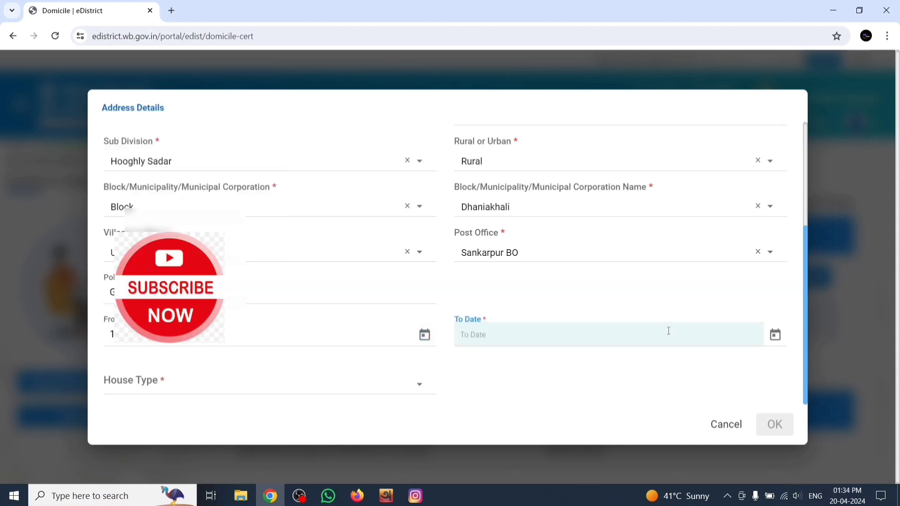
{"action": "left_click", "coordinate": [776, 336]}
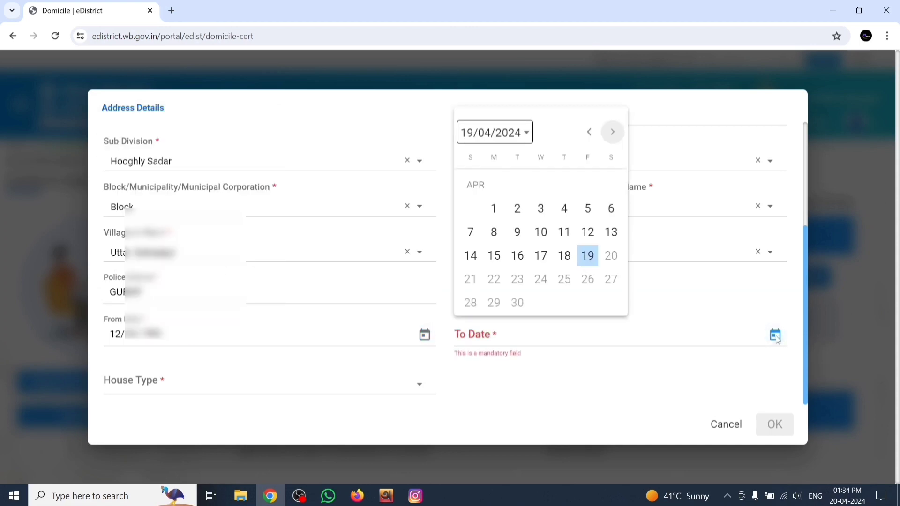
{"action": "left_click", "coordinate": [589, 256]}
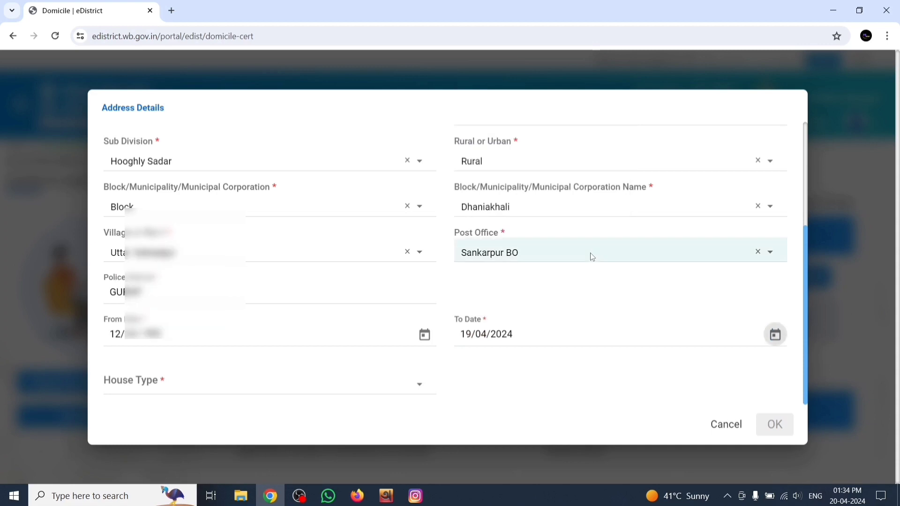
{"action": "left_click", "coordinate": [309, 390]}
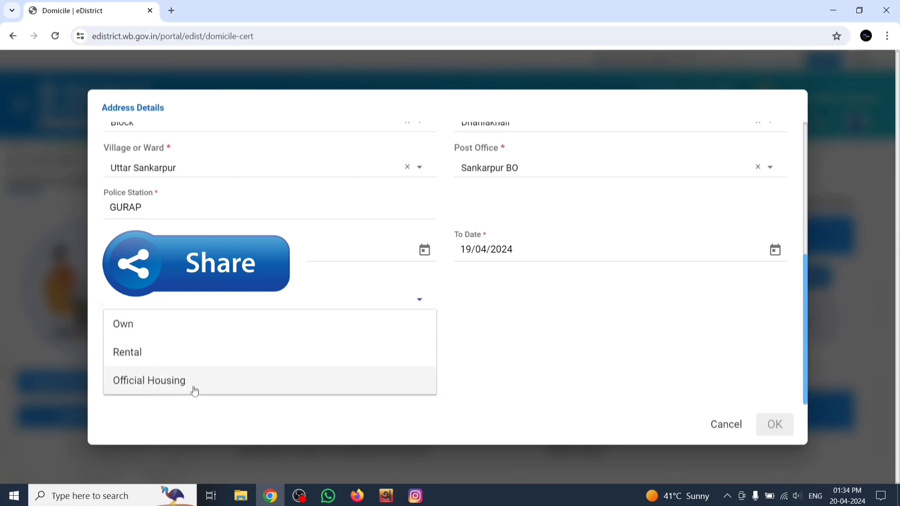
{"action": "left_click", "coordinate": [141, 324]}
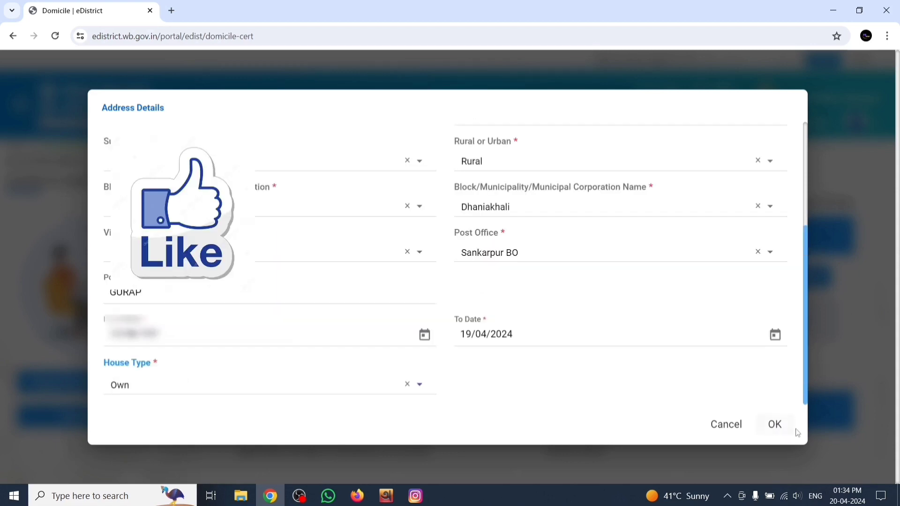
{"action": "left_click", "coordinate": [774, 426]}
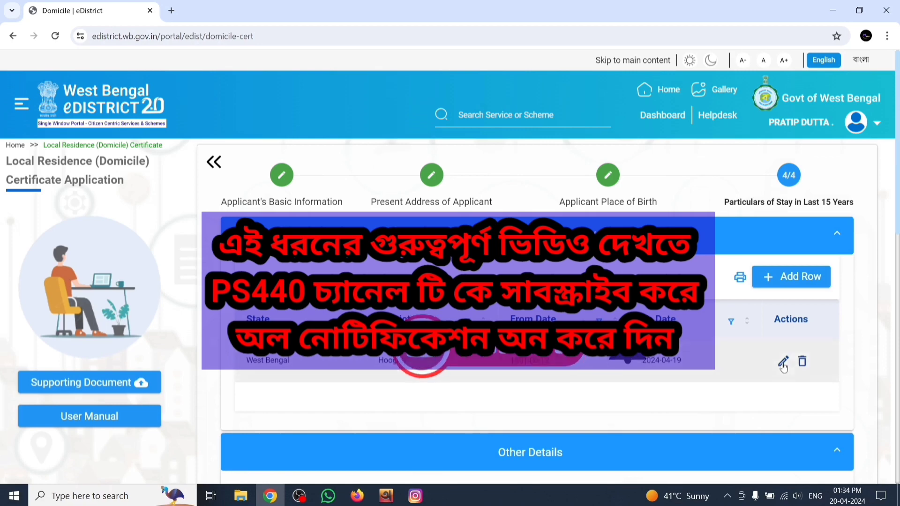
- Choose reason Other, enter 'EXAMINATION FOR KOLKATA POLICE', and save the form
{"action": "scroll", "coordinate": [768, 361], "scroll_direction": "down", "scroll_amount": 5}
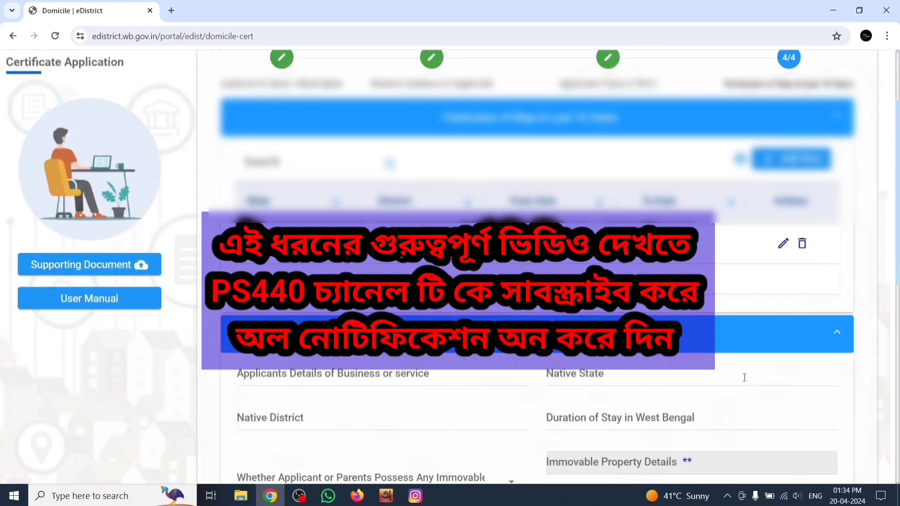
{"action": "scroll", "coordinate": [712, 319], "scroll_direction": "down", "scroll_amount": 1}
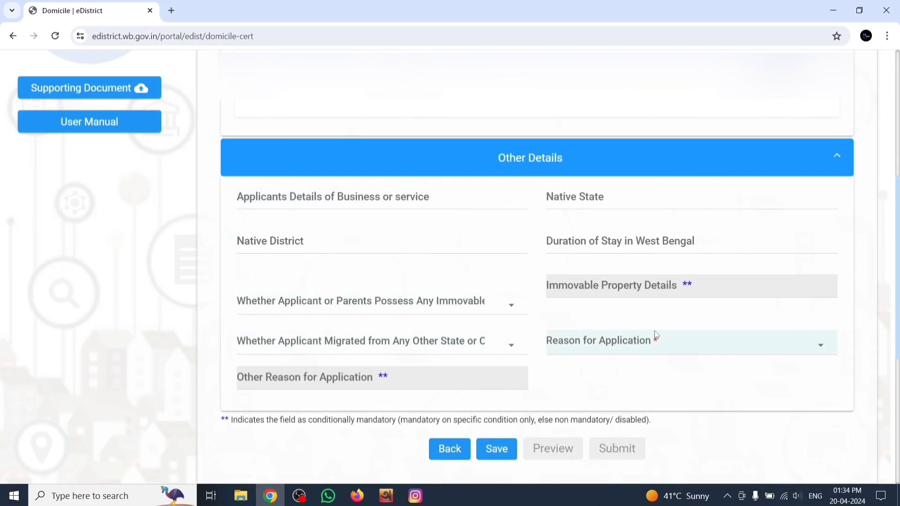
{"action": "left_click", "coordinate": [696, 347]}
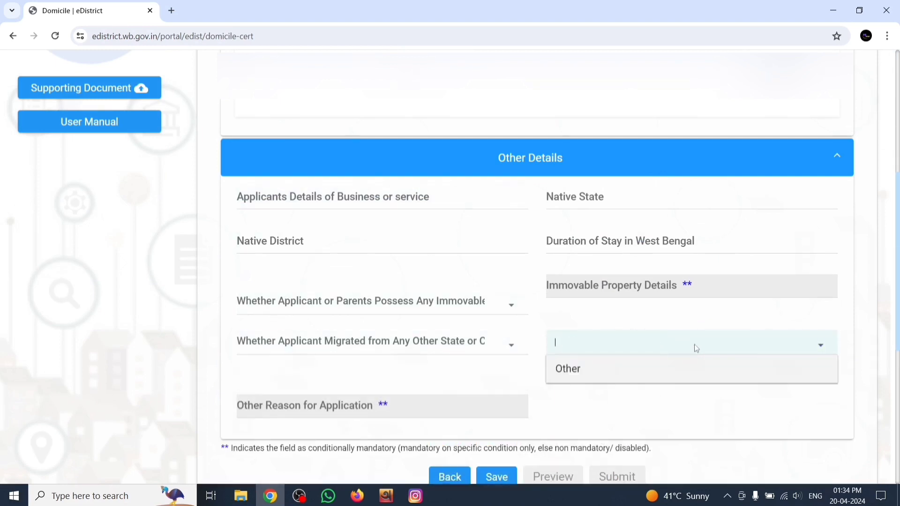
{"action": "left_click", "coordinate": [592, 379]}
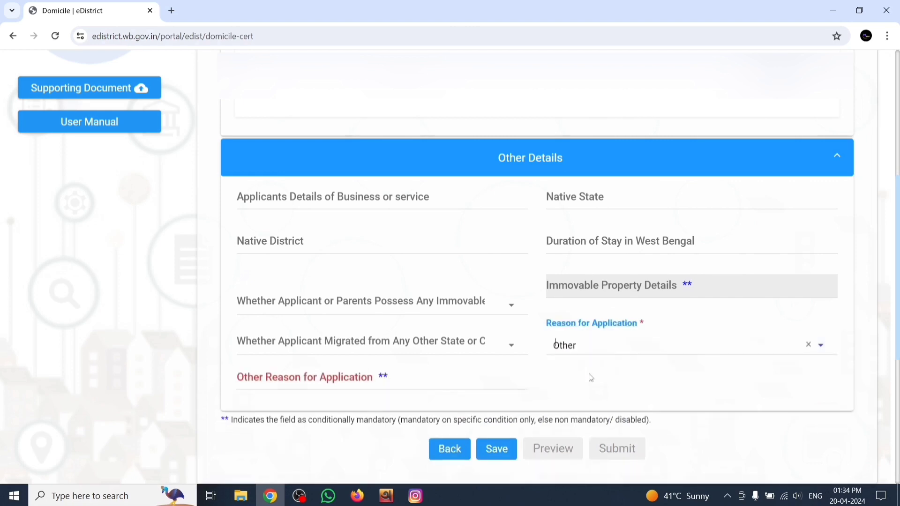
{"action": "left_click", "coordinate": [318, 378]}
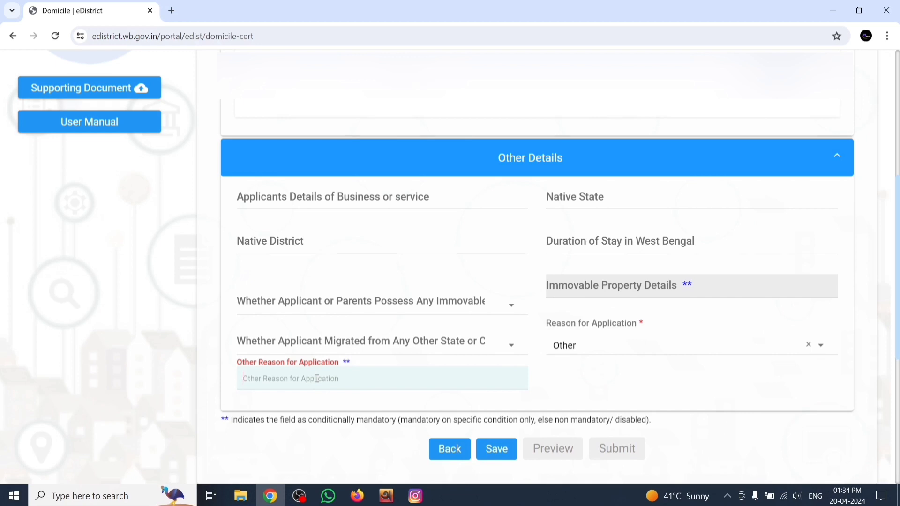
{"action": "type", "text": "EXAMINATION"}
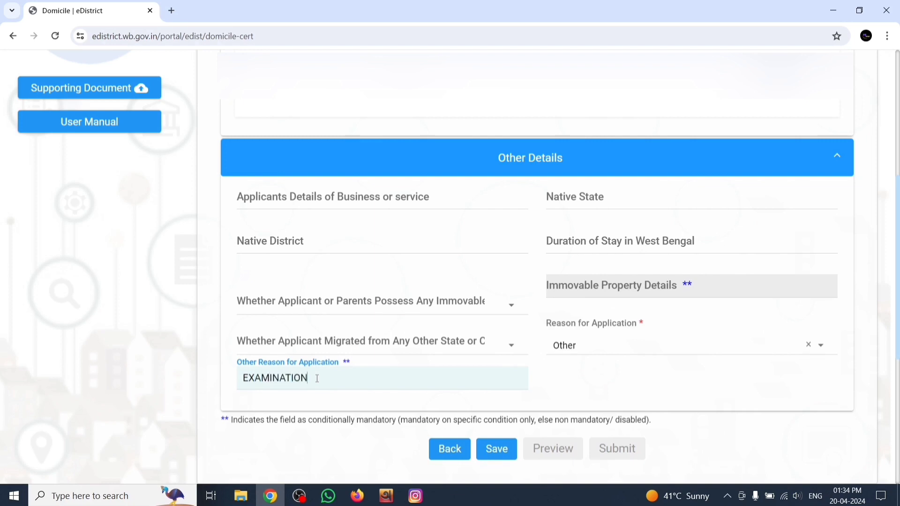
{"action": "type", "text": " FOR KOLKATA POLICE"}
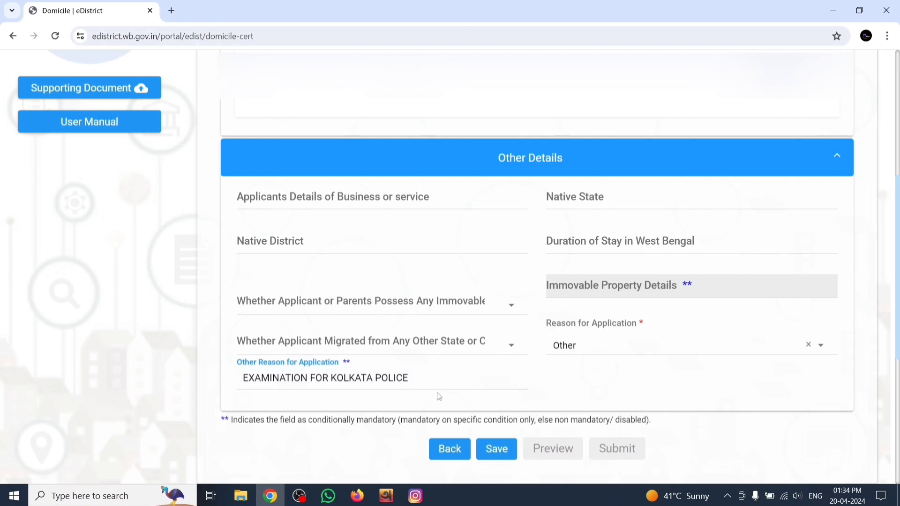
{"action": "left_click", "coordinate": [499, 454]}
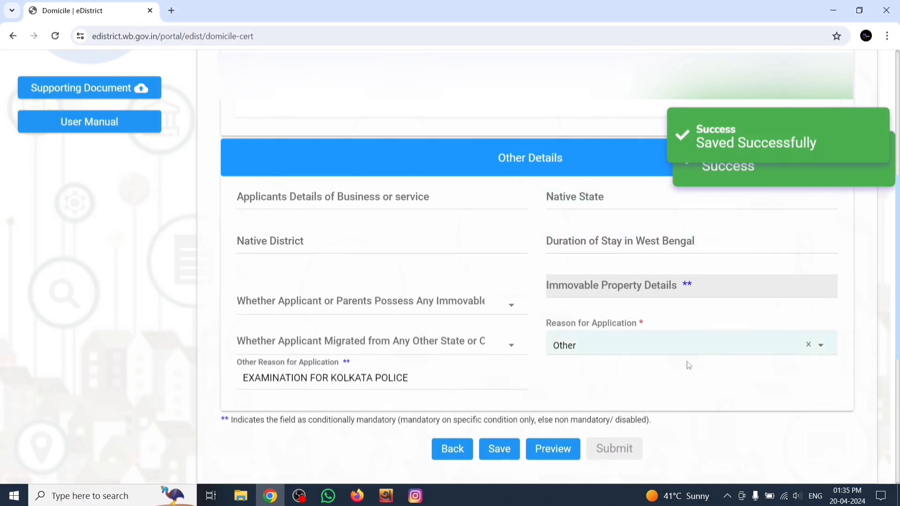
{"action": "scroll", "coordinate": [754, 396], "scroll_direction": "down", "scroll_amount": 1}
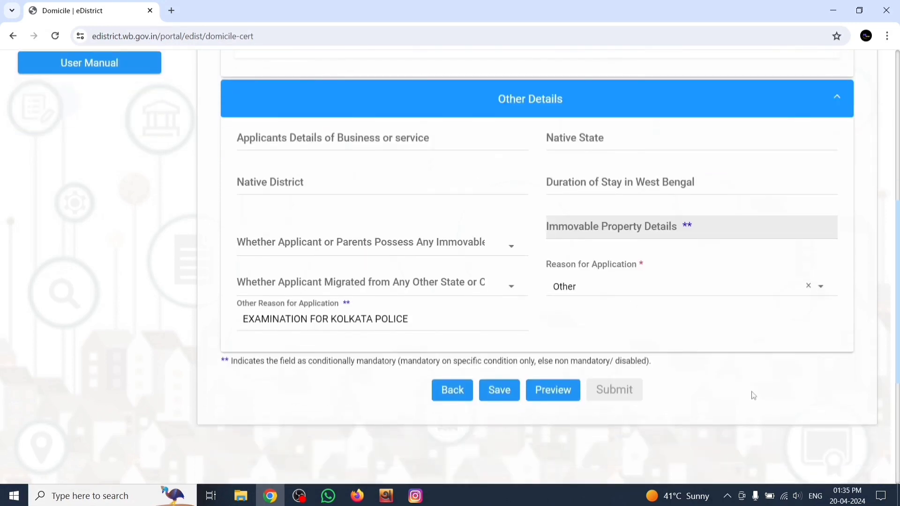
{"action": "left_click", "coordinate": [554, 389]}
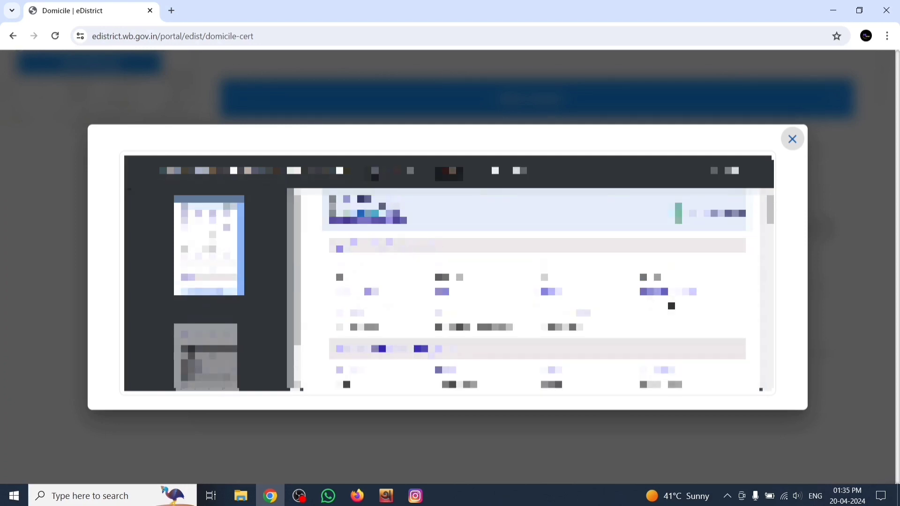
{"action": "scroll", "coordinate": [530, 288], "scroll_direction": "down", "scroll_amount": 10}
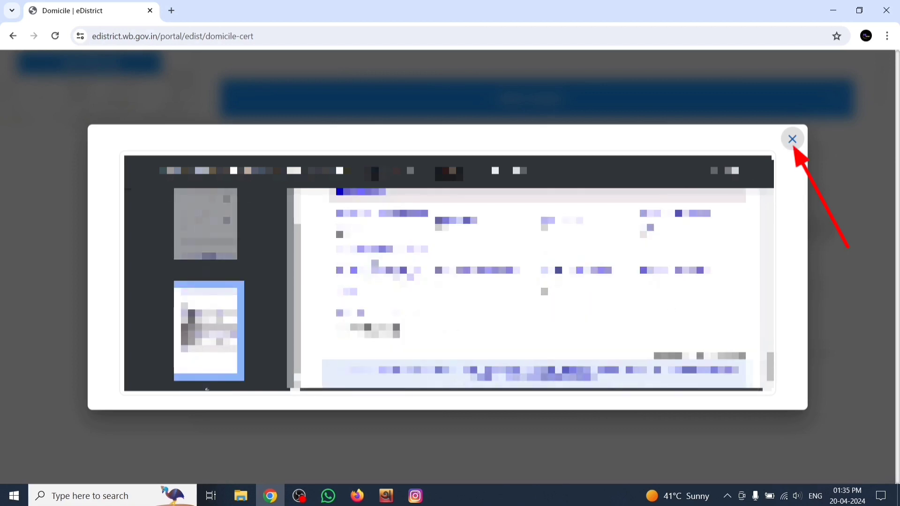
{"action": "scroll", "coordinate": [530, 288], "scroll_direction": "up", "scroll_amount": 15}
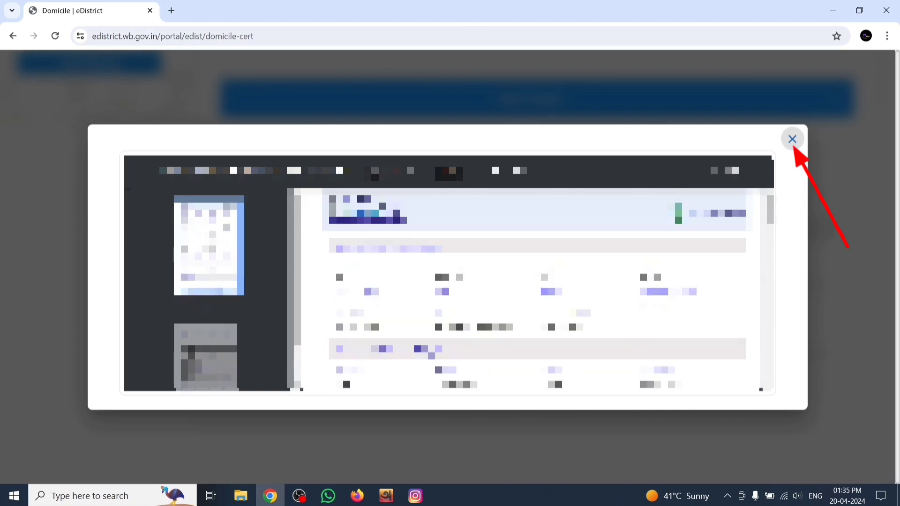
{"action": "left_click", "coordinate": [792, 139]}
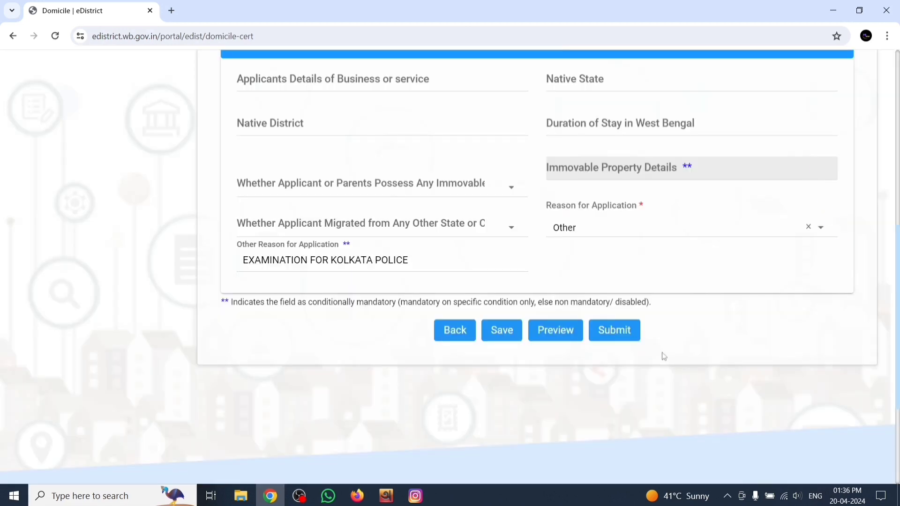
- Submit the form to reach the Documents dialog and keep Aadhar Card as residential proof
{"action": "left_click", "coordinate": [617, 331]}
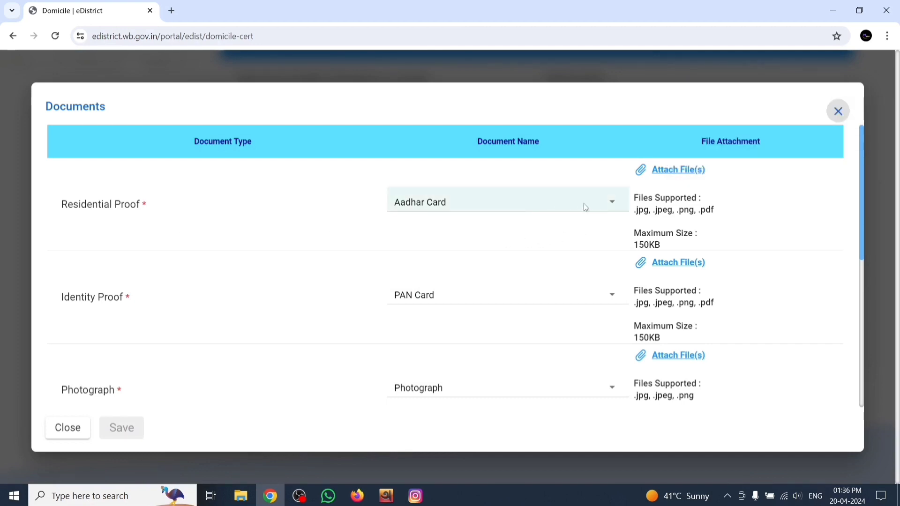
{"action": "left_click", "coordinate": [608, 204]}
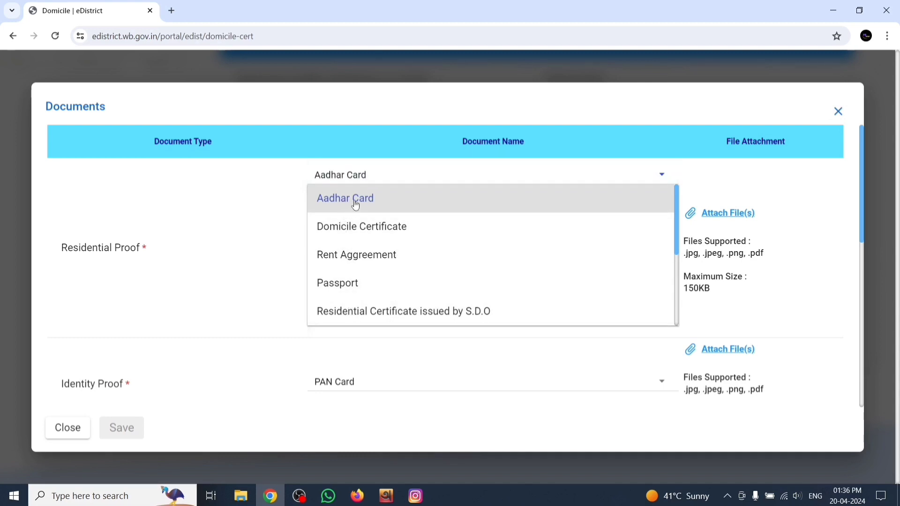
{"action": "left_click", "coordinate": [338, 206]}
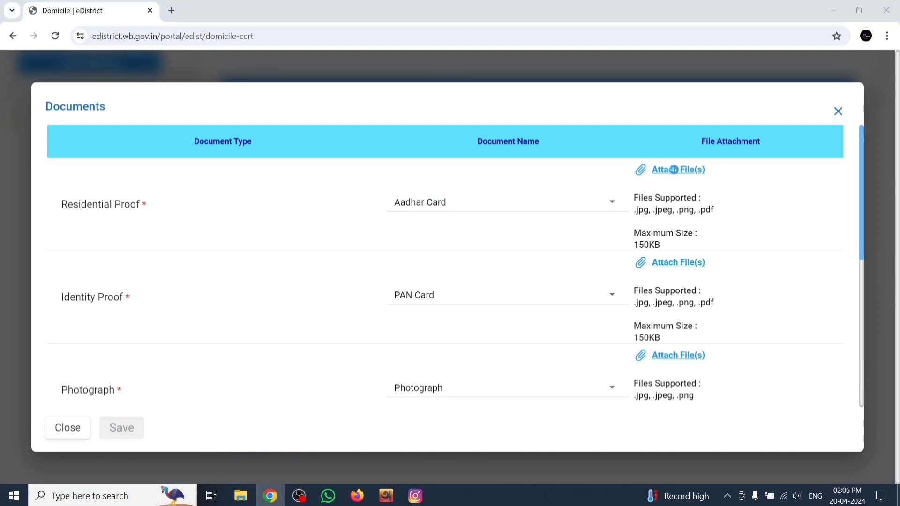
- Attach the aahar image file as residential proof and preview it
{"action": "left_click", "coordinate": [676, 174]}
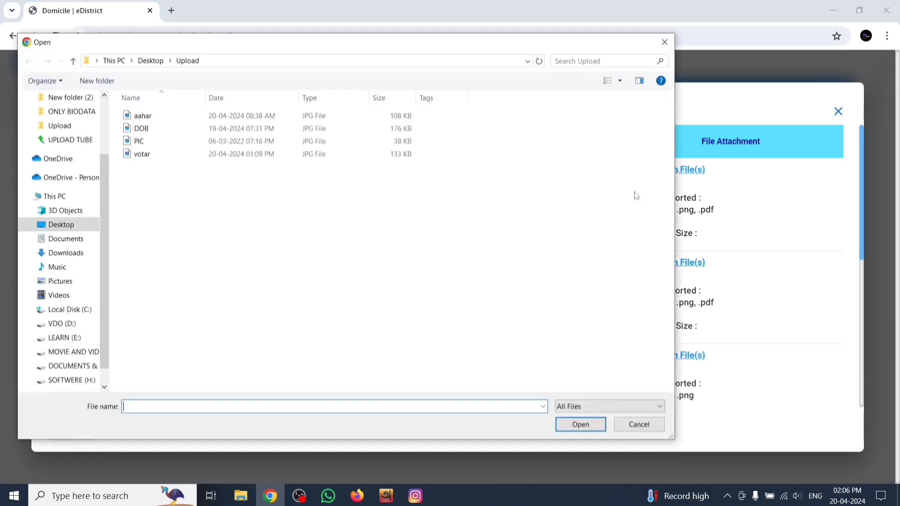
{"action": "left_click", "coordinate": [137, 118]}
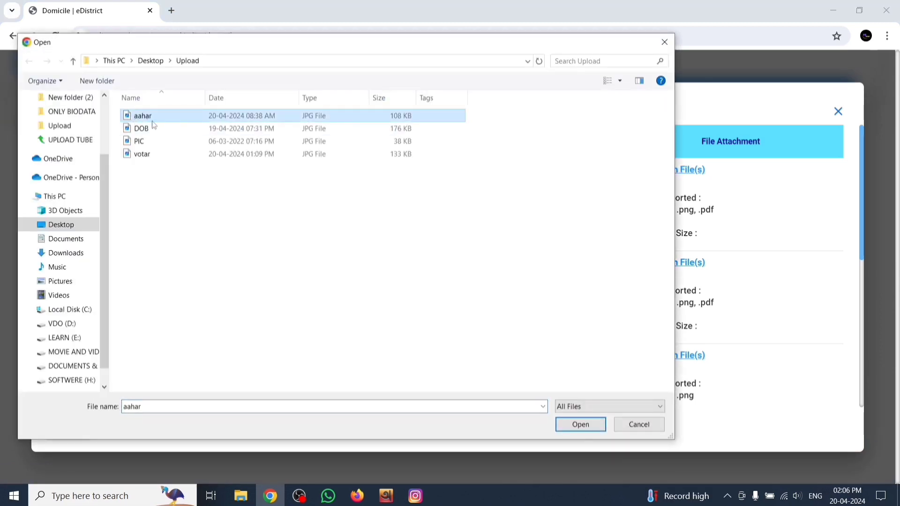
{"action": "left_click", "coordinate": [579, 424]}
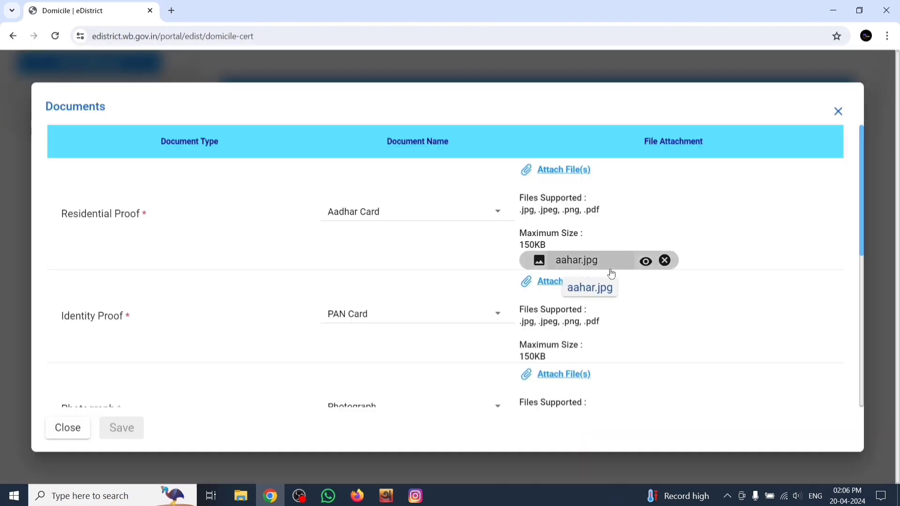
{"action": "left_click", "coordinate": [646, 262]}
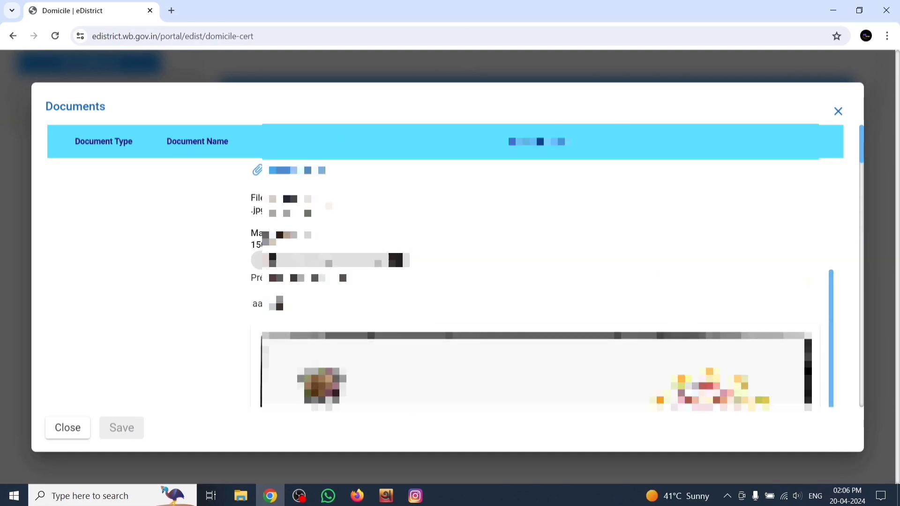
- Accept the truth declaration and save the document attachments
{"action": "scroll", "coordinate": [532, 281], "scroll_direction": "down", "scroll_amount": 1}
{"action": "scroll", "coordinate": [539, 267], "scroll_direction": "down", "scroll_amount": 15}
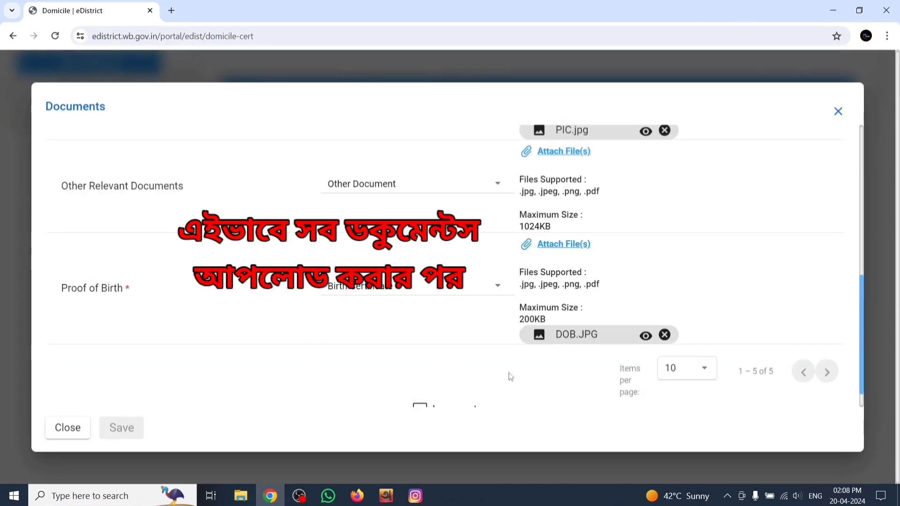
{"action": "scroll", "coordinate": [511, 372], "scroll_direction": "down", "scroll_amount": 1}
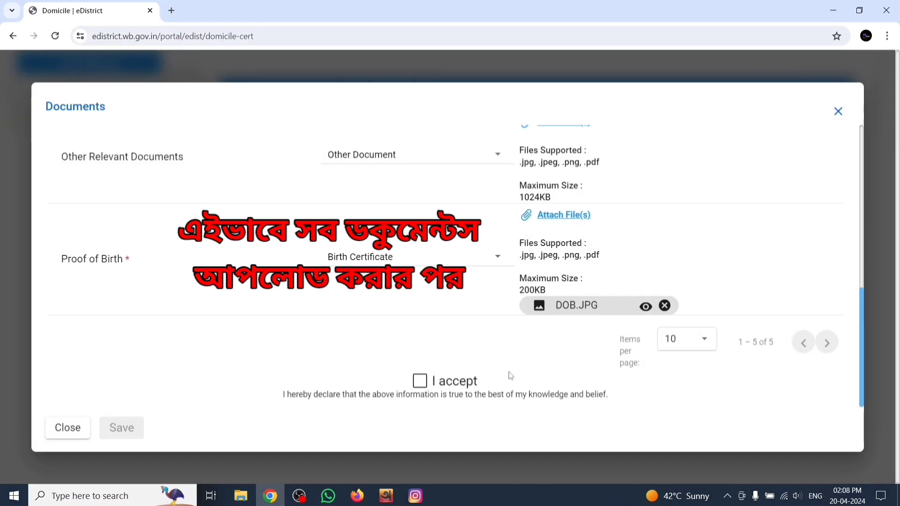
{"action": "left_click", "coordinate": [422, 382]}
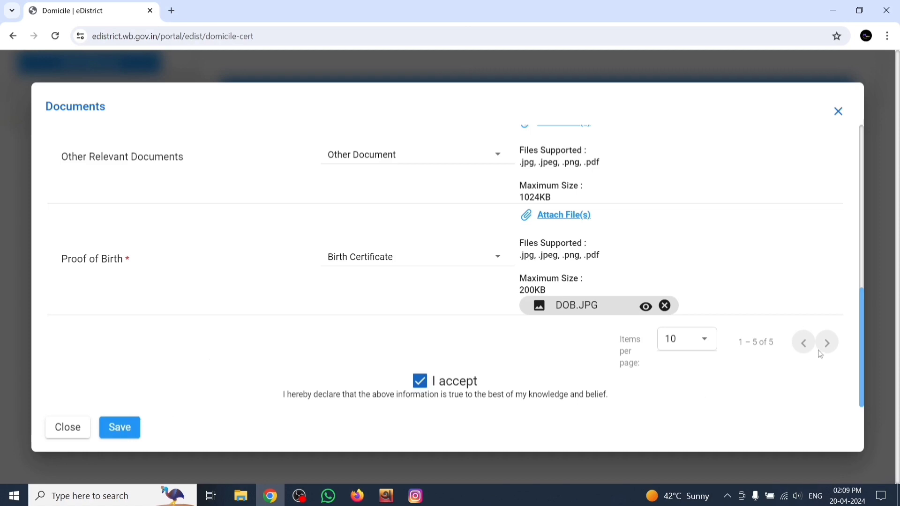
{"action": "left_click", "coordinate": [120, 432]}
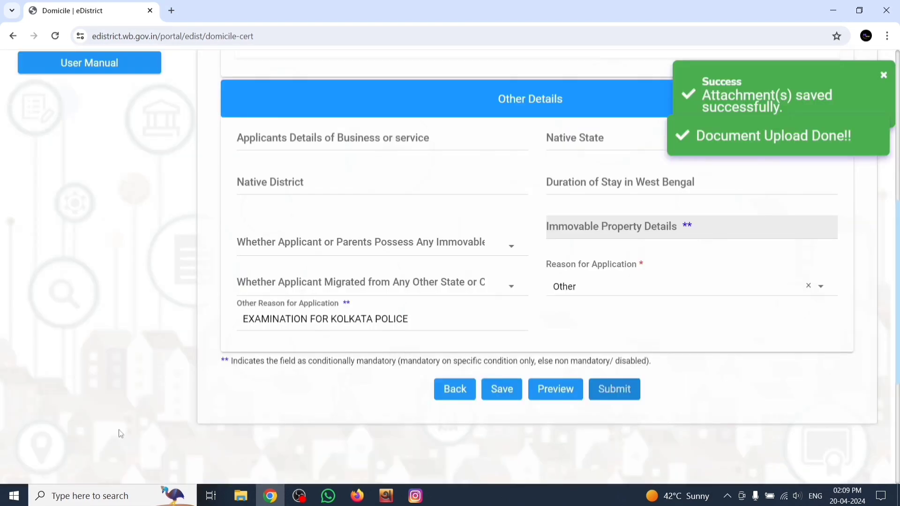
- Submit the completed Domicile Certificate application from the bottom of the form
{"action": "scroll", "coordinate": [399, 423], "scroll_direction": "down", "scroll_amount": 1}
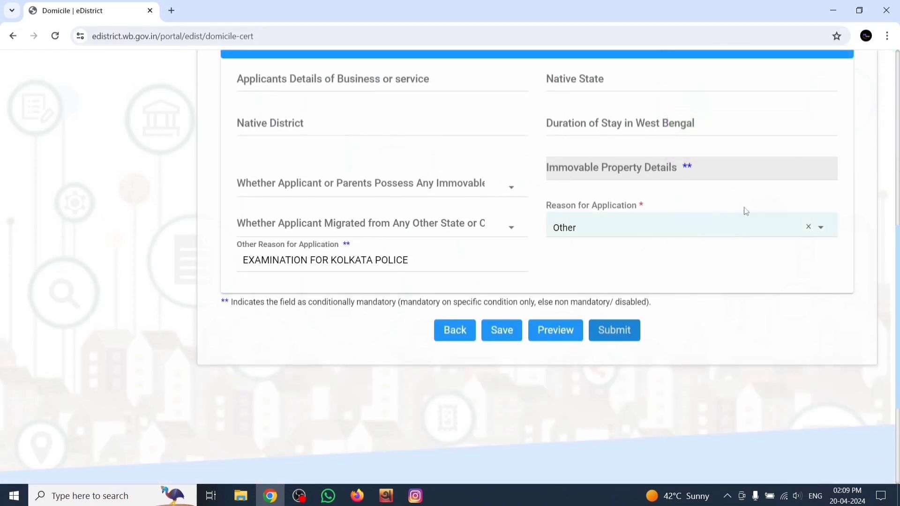
{"action": "left_click", "coordinate": [625, 334]}
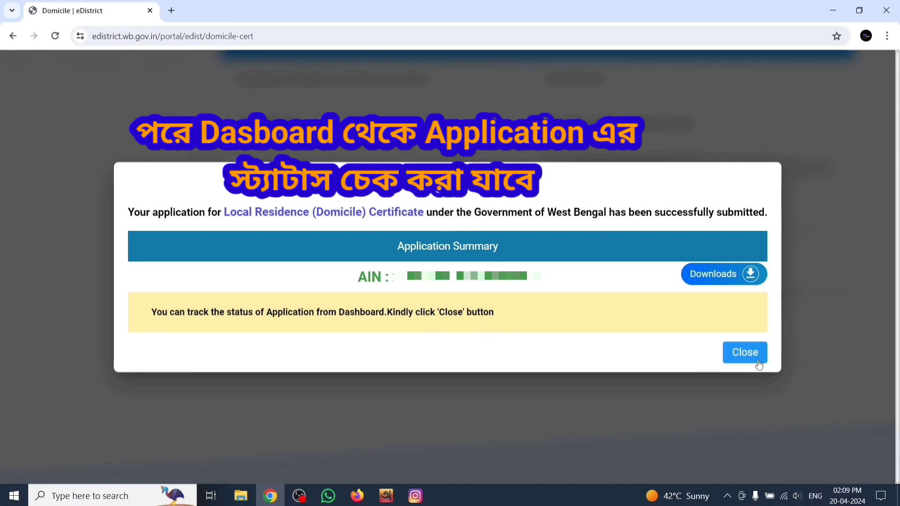
- Download the application acknowledgement from the Application Summary's Downloads menu
{"action": "left_click", "coordinate": [739, 283]}
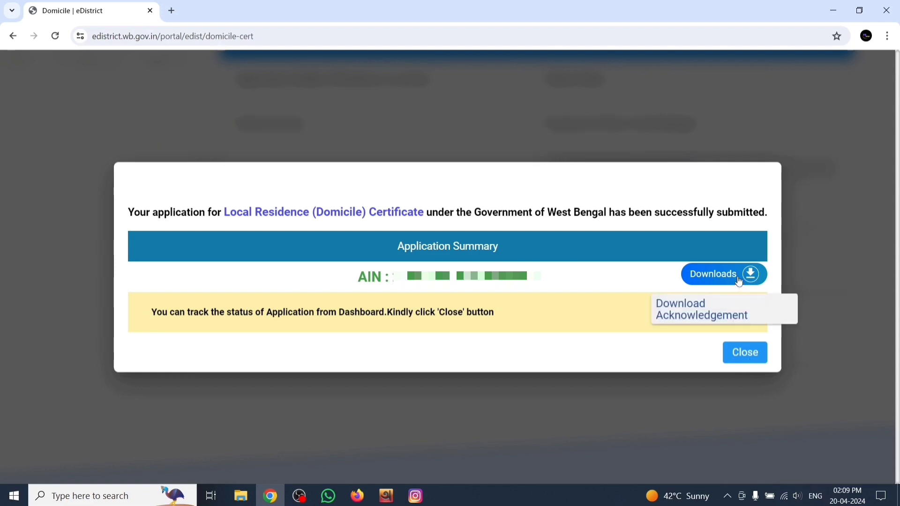
{"action": "left_click", "coordinate": [739, 281]}
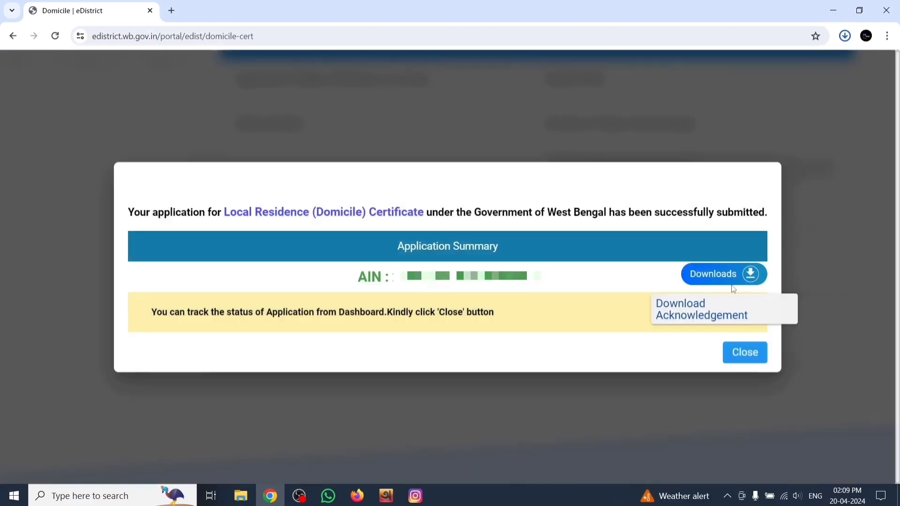